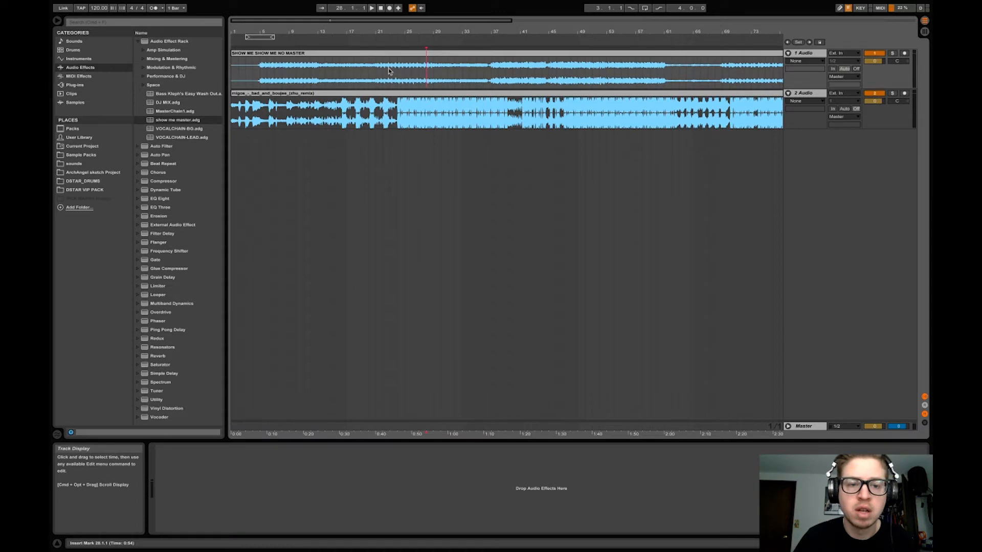
Shift the remix clip on 2 Audio to start at bar 14, aligning its drop with bar 37 of the SHOW ME clip, and place the insert marker there
{"action": "left_click", "coordinate": [444, 95]}
{"action": "left_click_drag", "start_coordinate": [444, 94], "coordinate": [540, 97]}
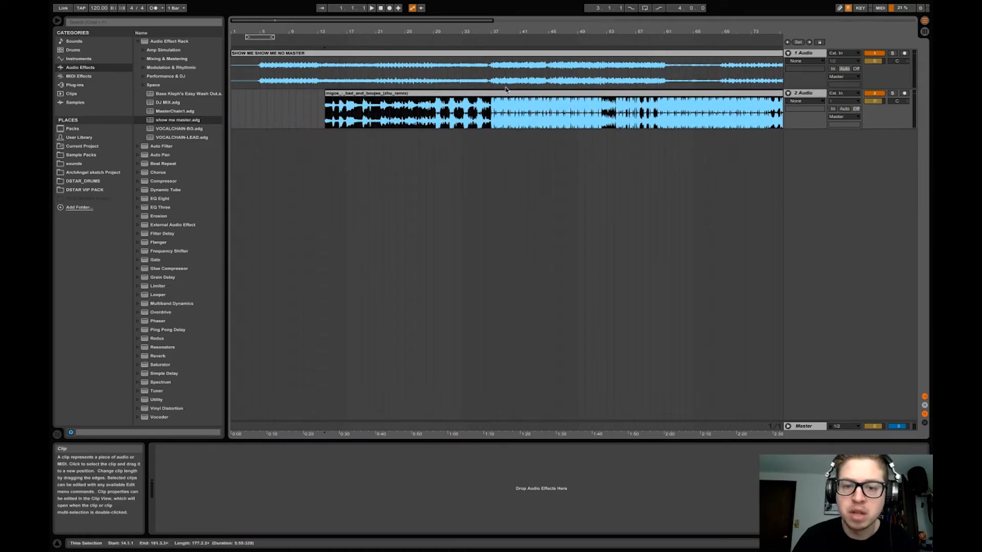
{"action": "left_click", "coordinate": [492, 80]}
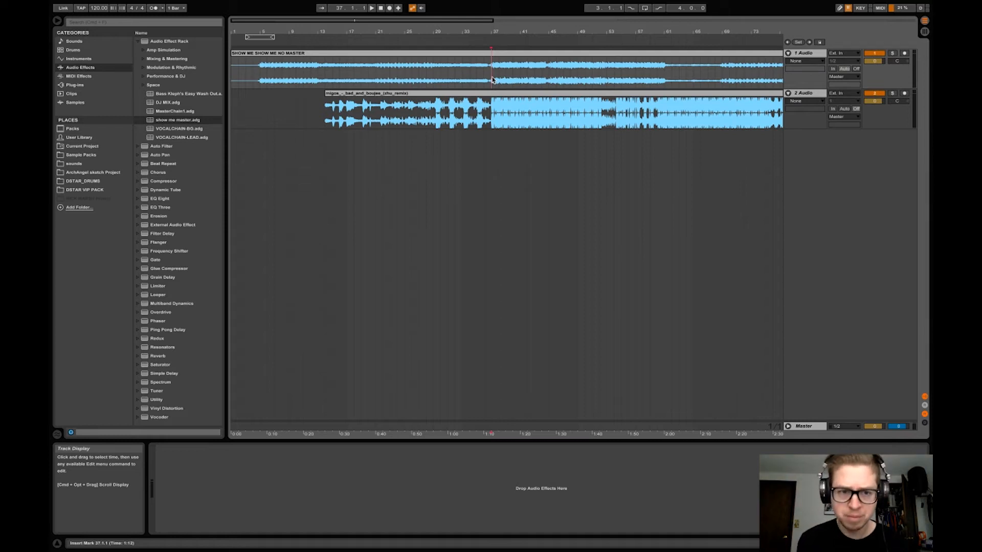
{"action": "left_click", "coordinate": [275, 53]}
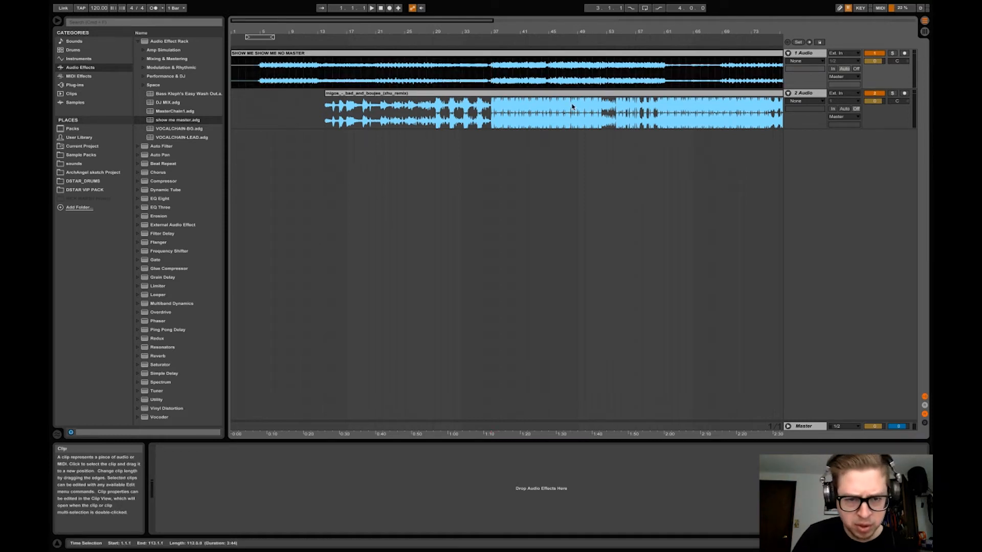
{"action": "left_click", "coordinate": [492, 65]}
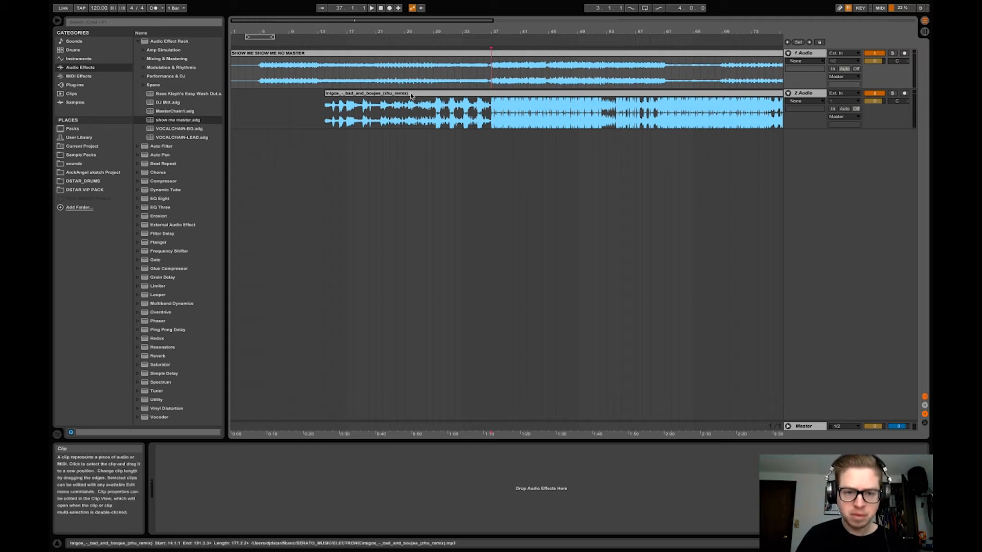
{"action": "left_click", "coordinate": [489, 107]}
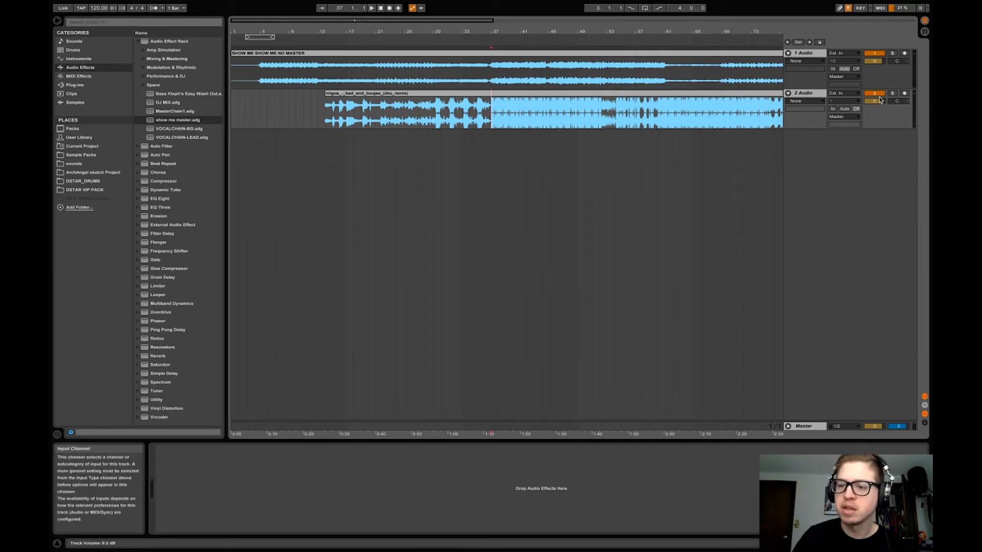
Route the 2 Audio track's output to Ext. Out, set the playback start at bar 37, and deactivate the 2 Audio track
{"action": "left_click", "coordinate": [856, 117]}
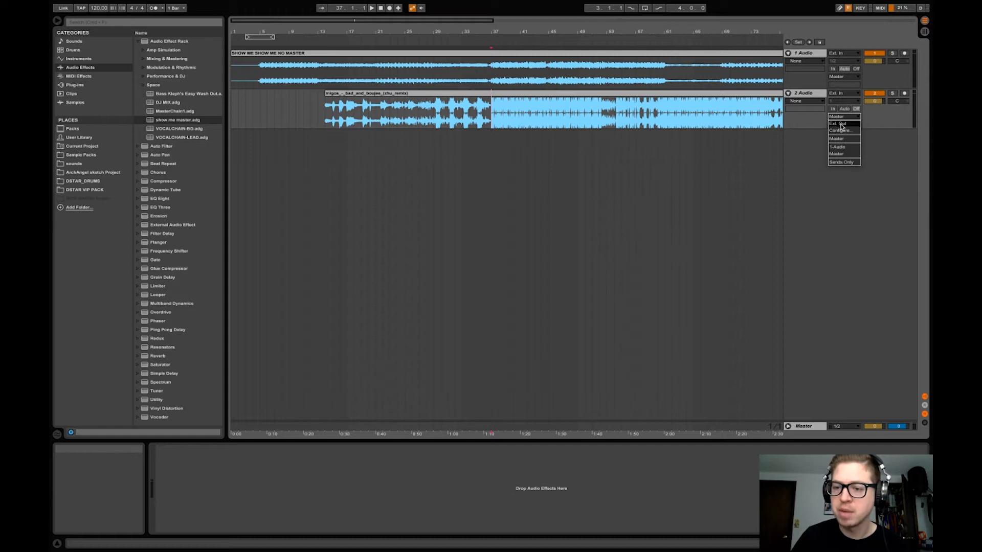
{"action": "left_click", "coordinate": [841, 126]}
{"action": "left_click", "coordinate": [493, 69]}
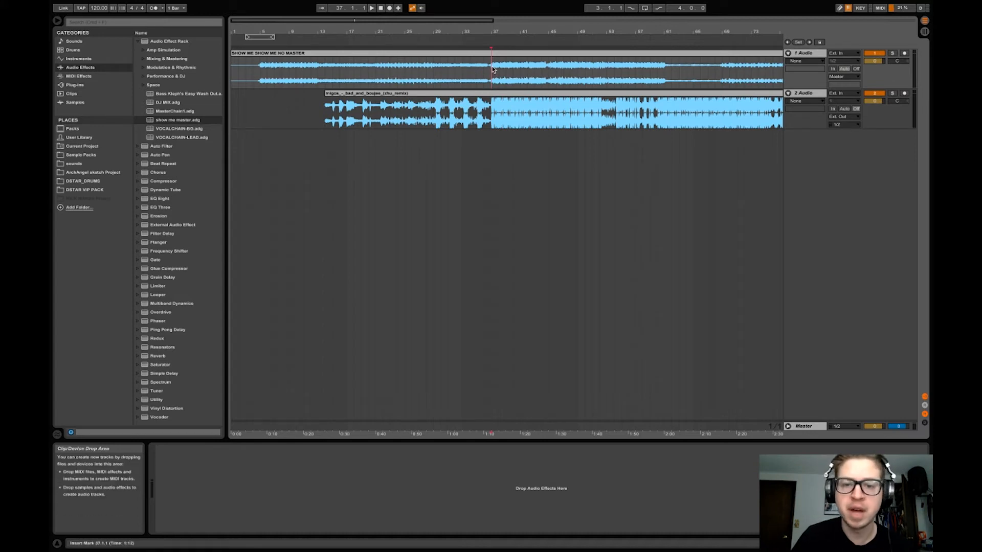
{"action": "left_click", "coordinate": [802, 426]}
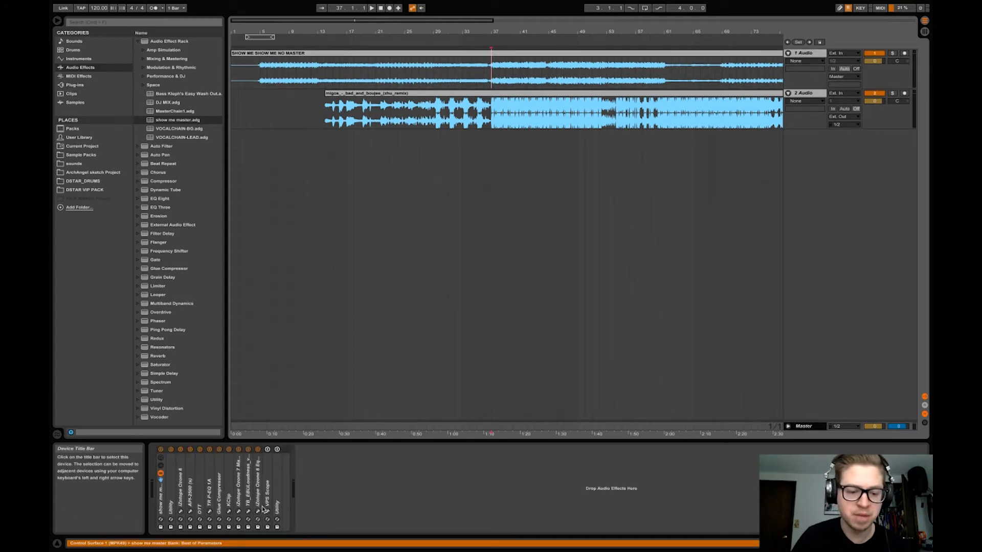
{"action": "left_click", "coordinate": [802, 95]}
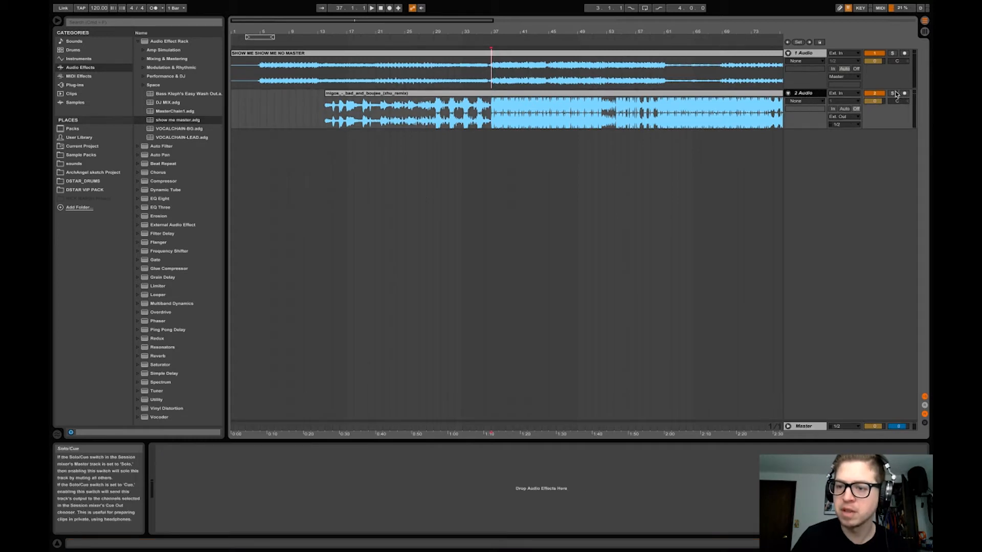
{"action": "left_click", "coordinate": [874, 93]}
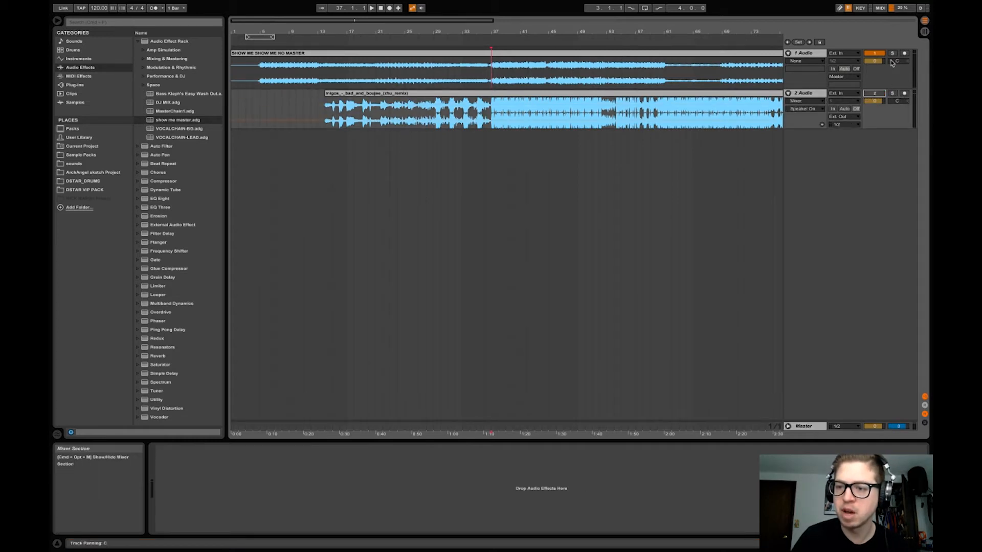
Open the iZotope Ozone 6 Equalizer from the Master chain and place its window below the two tracks
{"action": "left_click", "coordinate": [807, 426]}
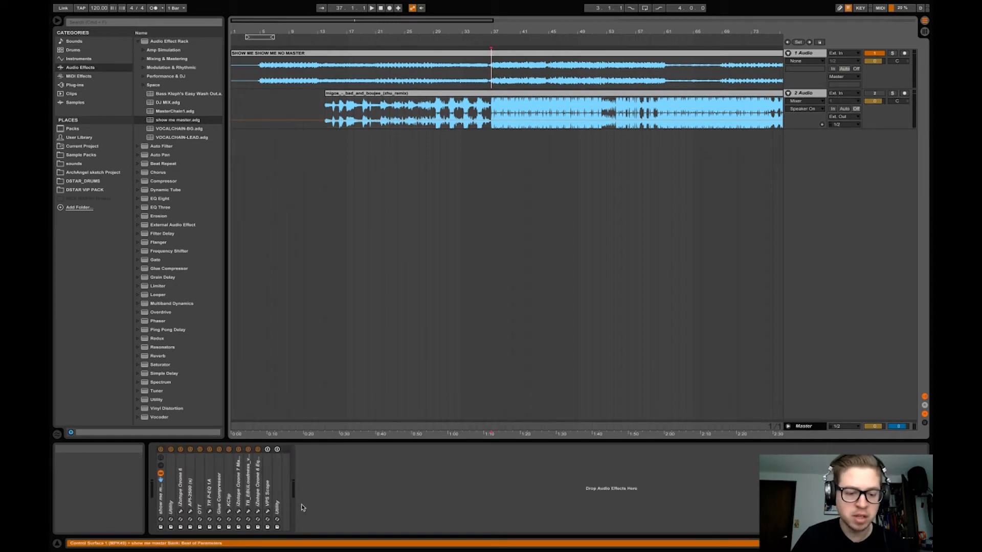
{"action": "left_click", "coordinate": [257, 511]}
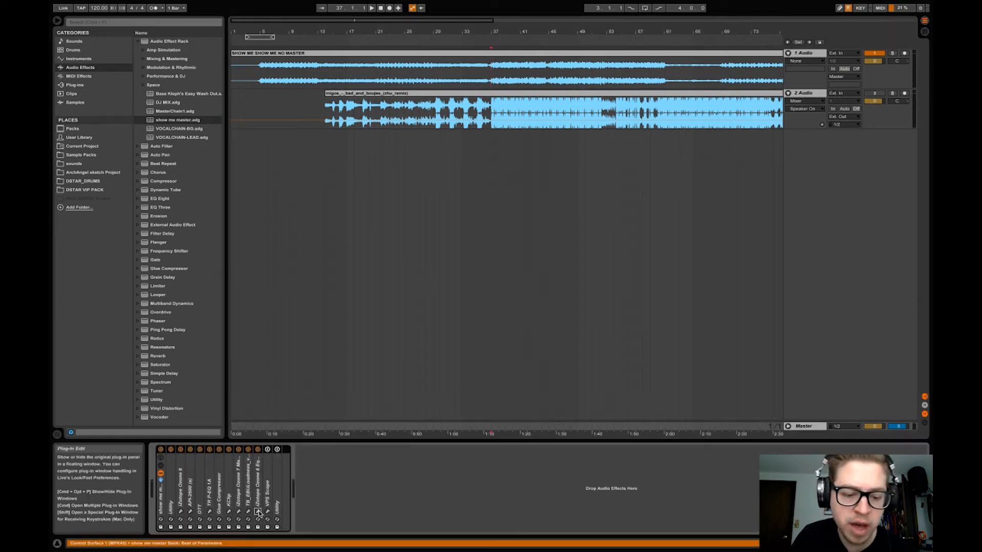
{"action": "left_click_drag", "start_coordinate": [376, 71], "coordinate": [589, 193]}
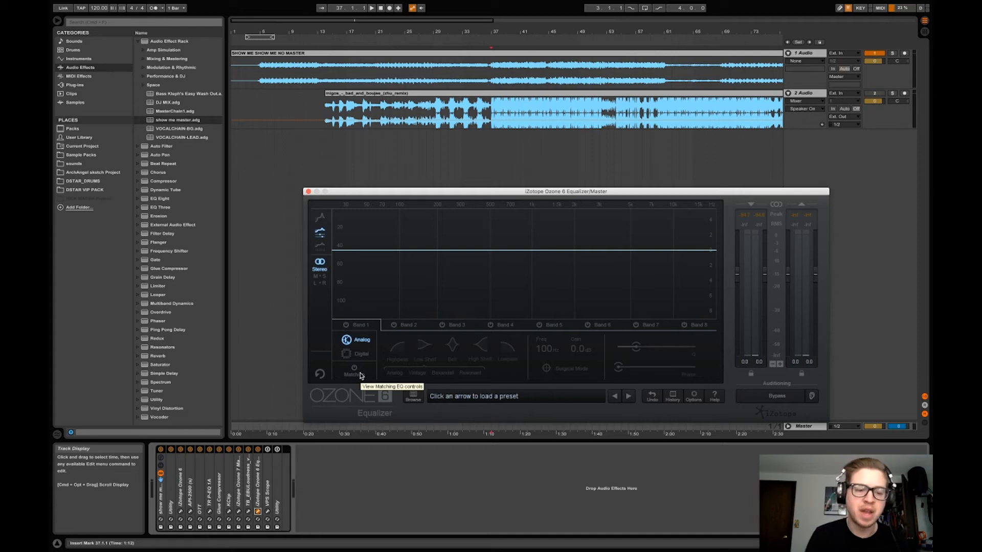
Browse the third-party plug-ins and check the contents of the Voxengo folder
{"action": "left_click", "coordinate": [75, 85]}
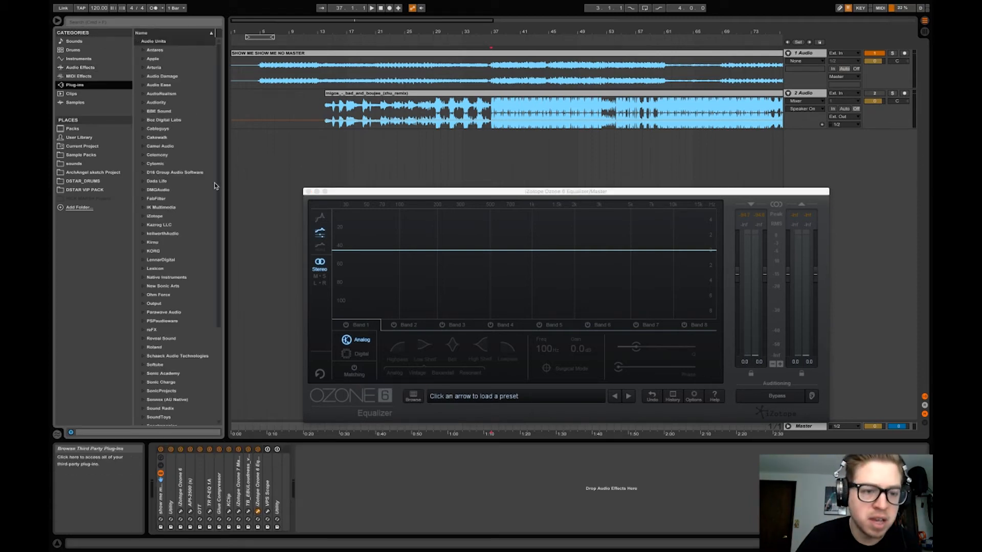
{"action": "left_click", "coordinate": [162, 385]}
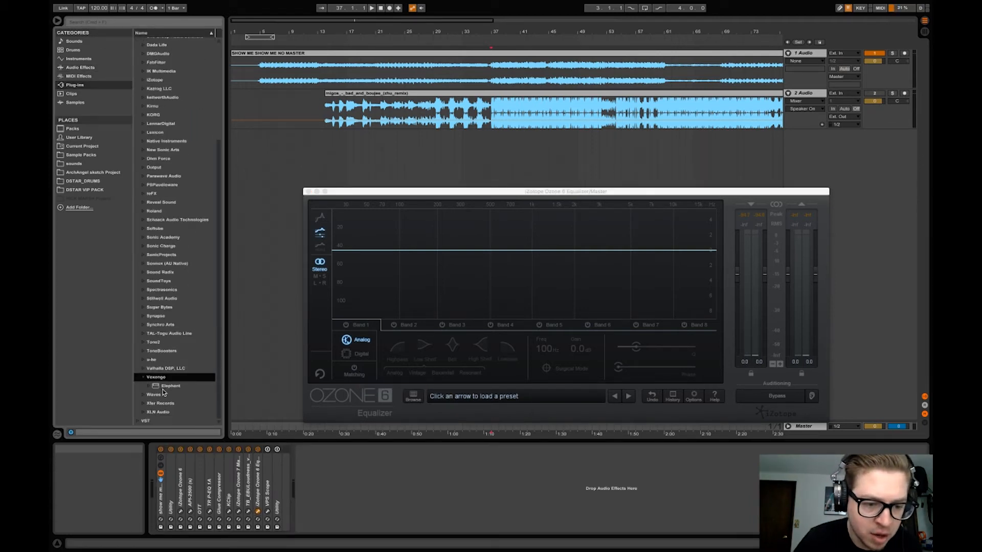
{"action": "left_click", "coordinate": [181, 388]}
{"action": "key", "text": "Up"}
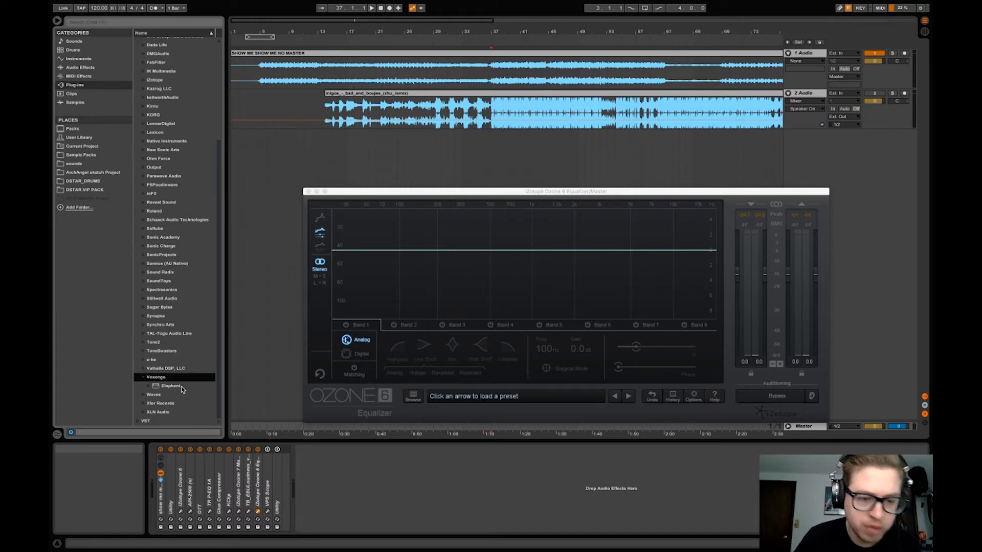
{"action": "key", "text": "Left"}
{"action": "scroll", "coordinate": [182, 390], "scroll_direction": "up", "scroll_amount": 5}
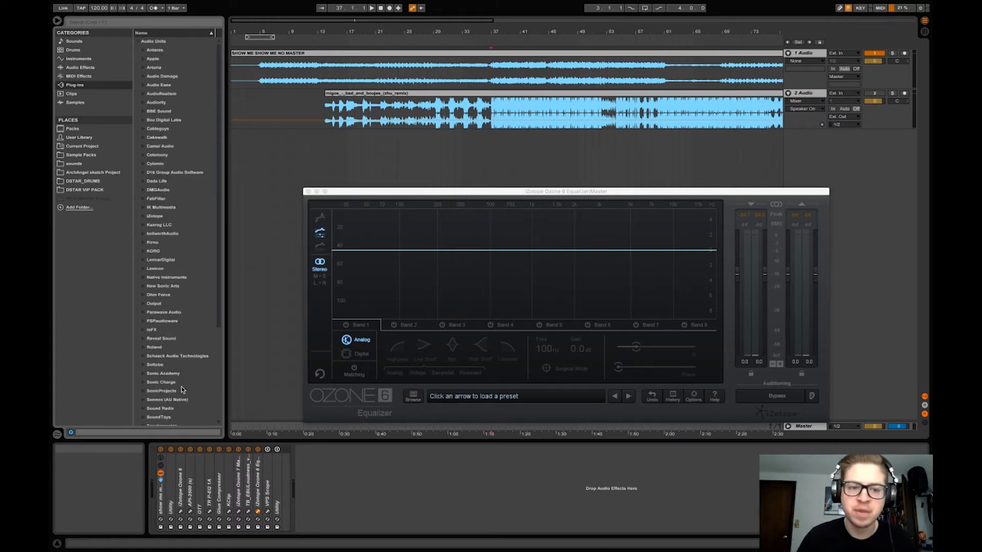
Review the Peak Hold Time choices in the equalizer's Spectrum options and cancel the dialog
{"action": "left_click", "coordinate": [500, 272]}
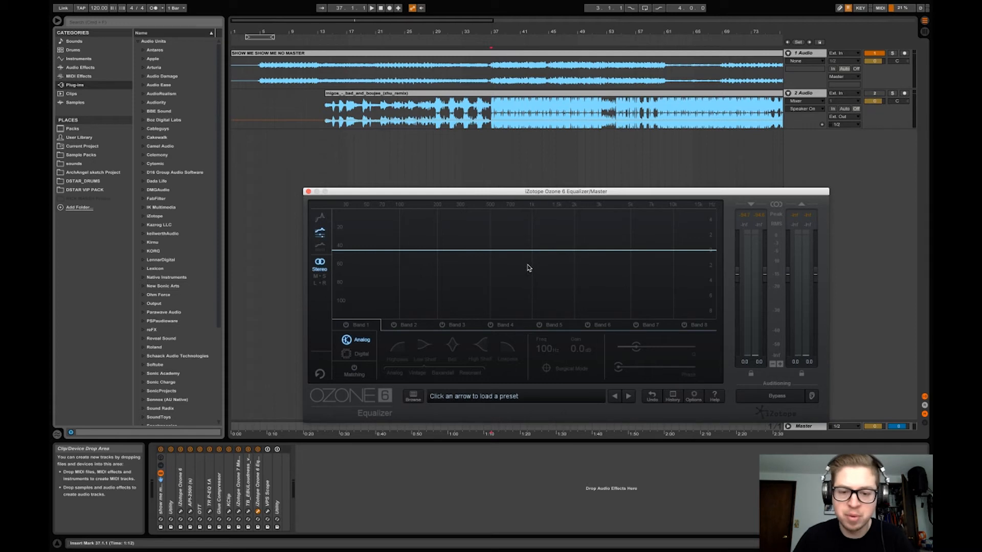
{"action": "right_click", "coordinate": [500, 263]}
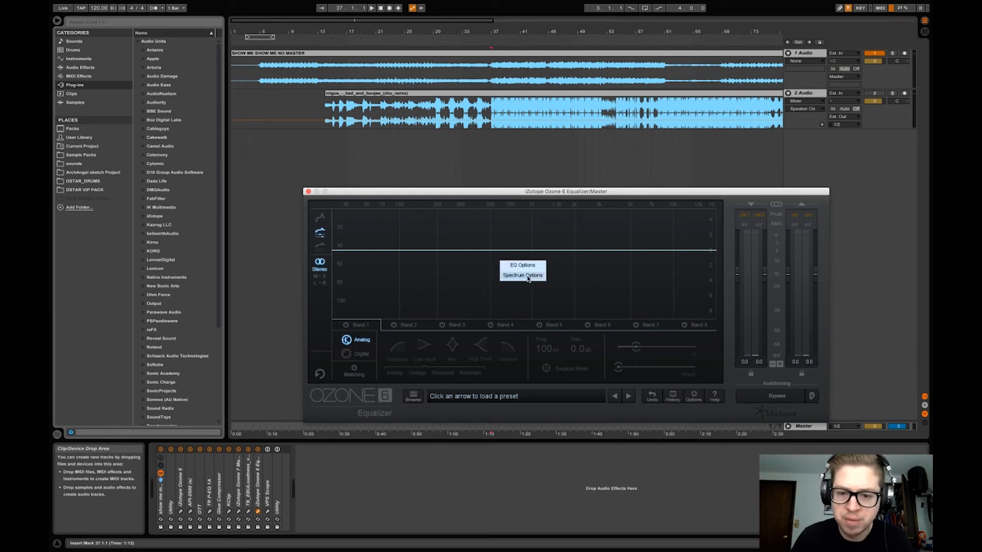
{"action": "left_click", "coordinate": [528, 276]}
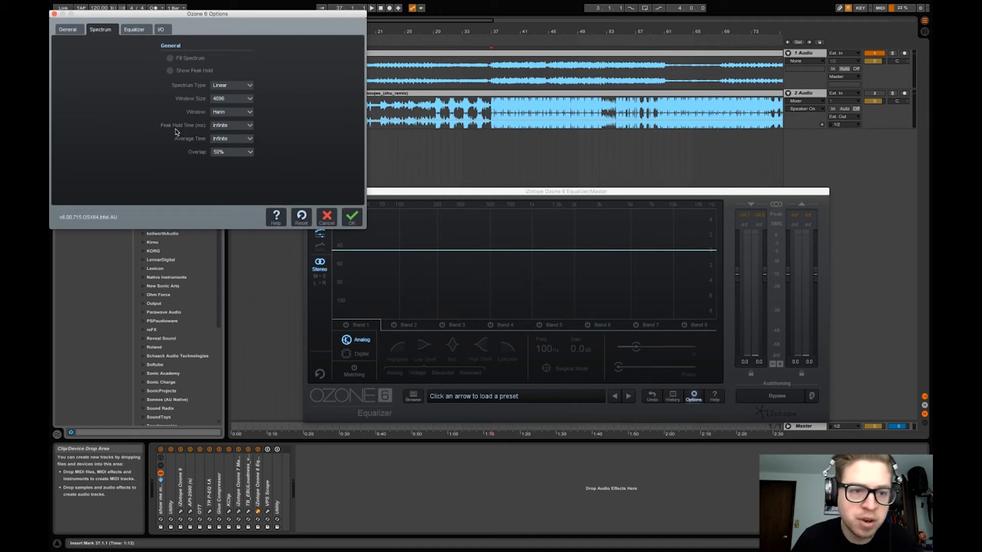
{"action": "left_click", "coordinate": [235, 127]}
{"action": "left_click", "coordinate": [230, 188]}
{"action": "left_click", "coordinate": [332, 219]}
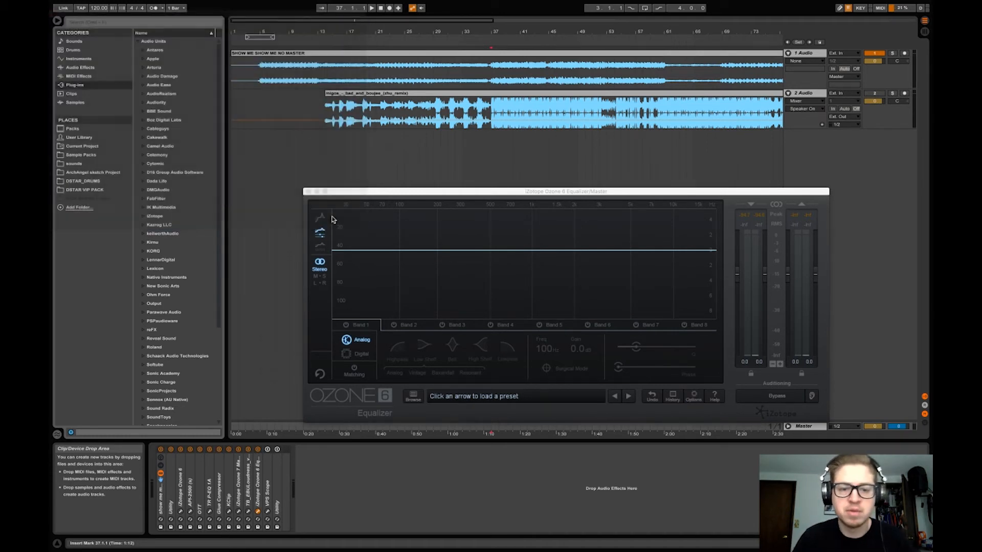
Show the equalizer's Matching controls and clear both the reference and target audio captures
{"action": "key", "text": "space"}
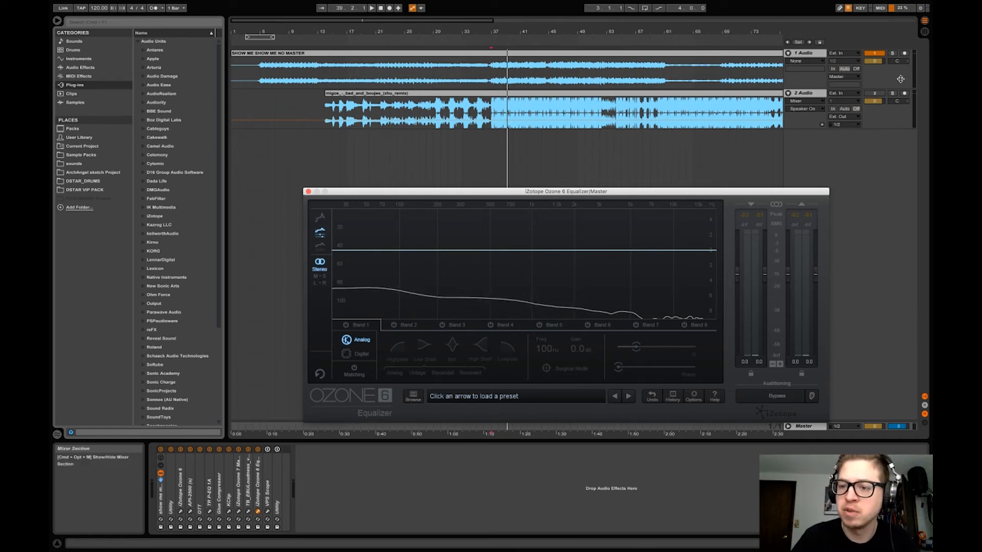
{"action": "left_click", "coordinate": [360, 375]}
{"action": "left_click", "coordinate": [470, 363]}
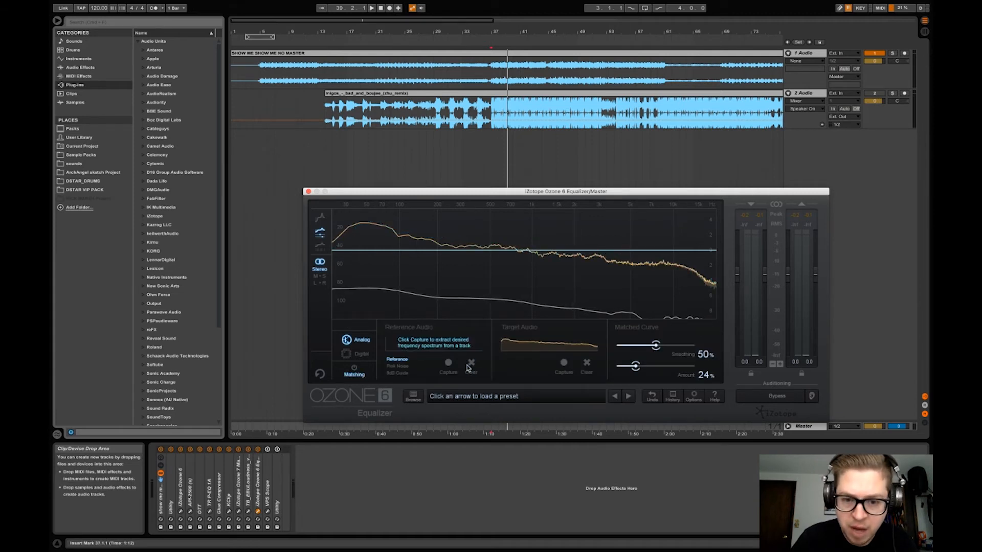
{"action": "left_click", "coordinate": [587, 364]}
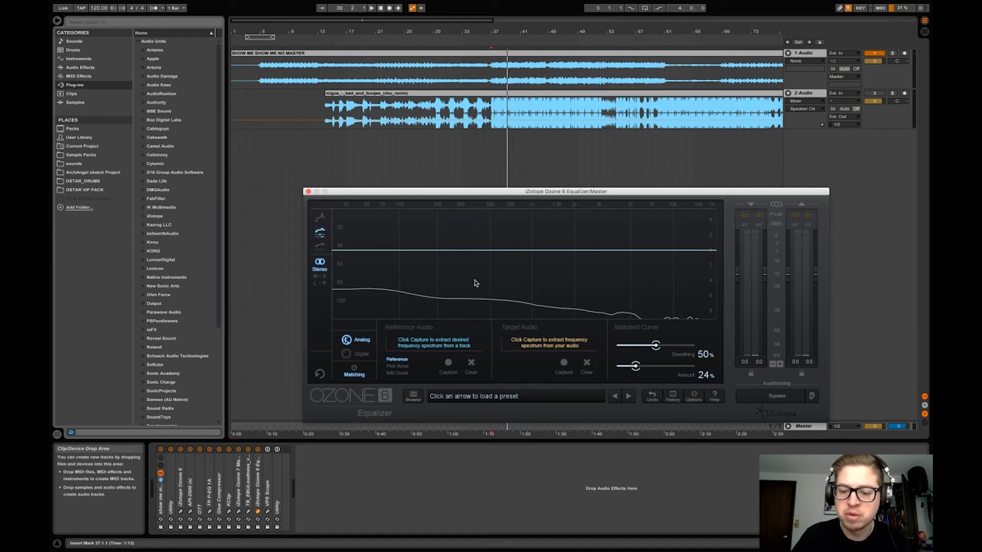
Capture the reference audio spectrum in the equalizer while the SHOW ME track plays, and stop the capture after a few bars
{"action": "left_click", "coordinate": [448, 364]}
{"action": "key", "text": "space"}
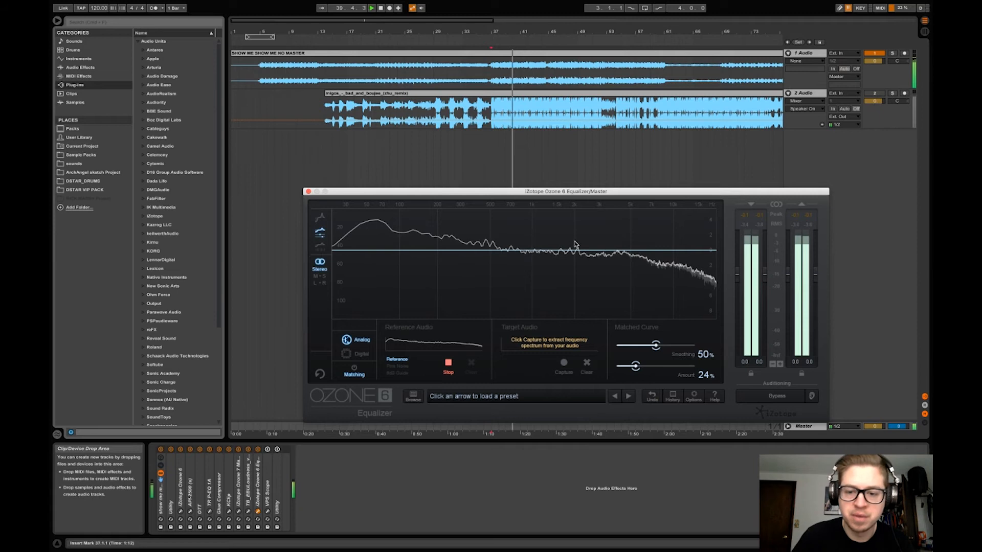
{"action": "left_click", "coordinate": [449, 364]}
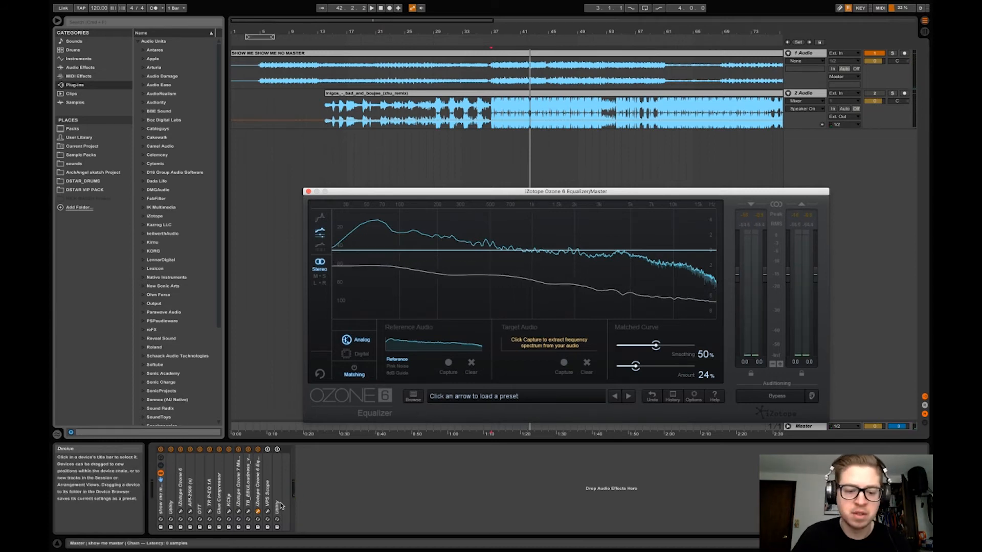
Move the Ozone 6 Equalizer from the Master chain onto the 2 Audio track and select that track
{"action": "left_click", "coordinate": [258, 486]}
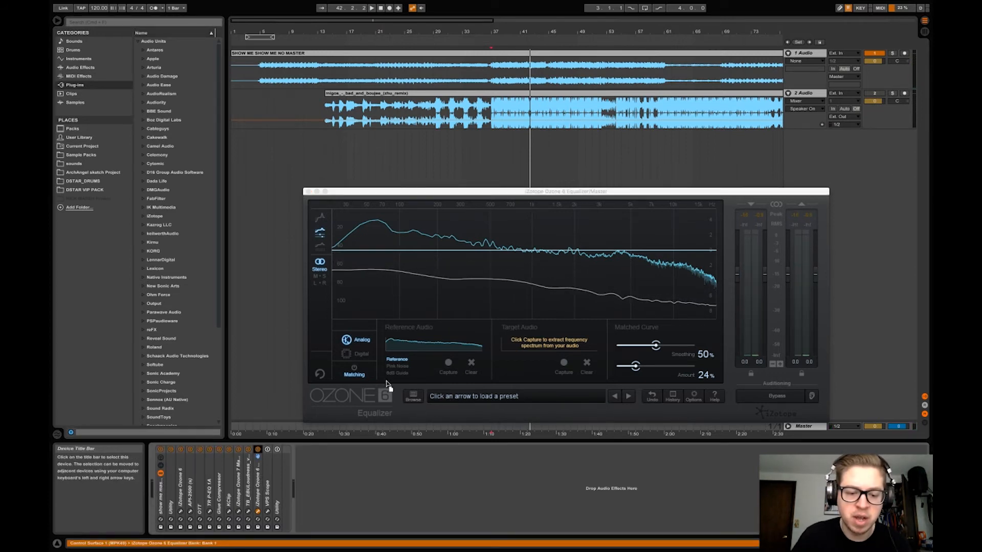
{"action": "left_click", "coordinate": [812, 94]}
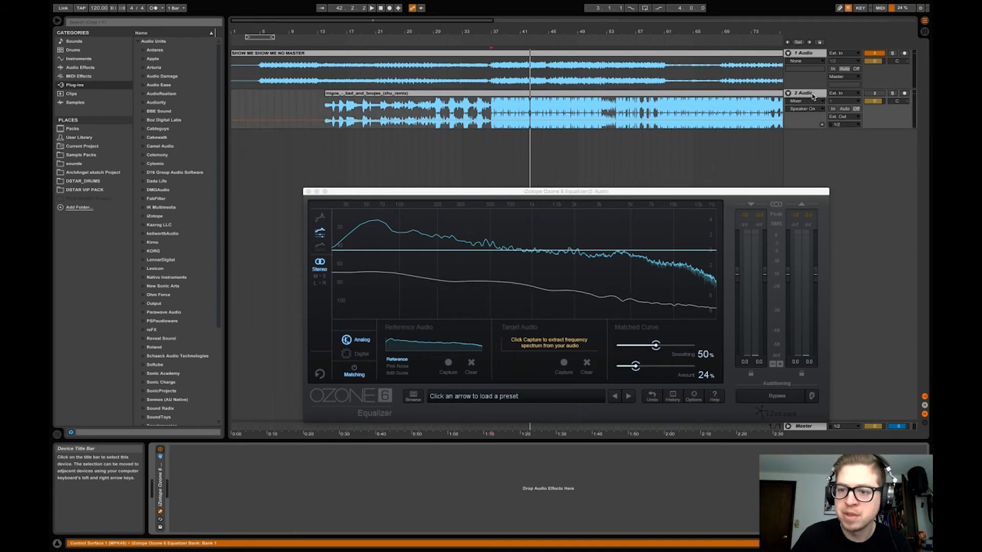
{"action": "left_click", "coordinate": [813, 96]}
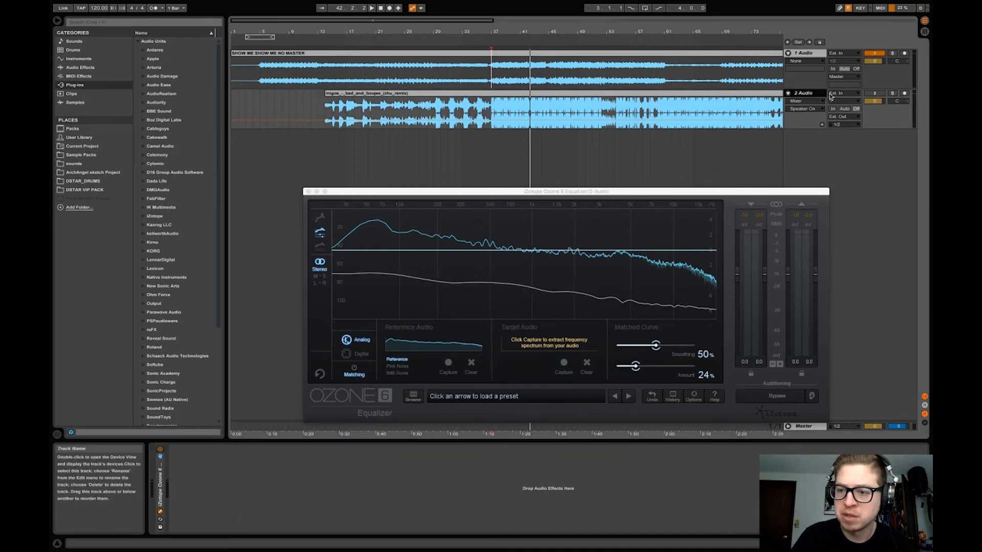
Solo the 2 Audio track, play it from bar 37 and capture its spectrum as the target audio in the equalizer
{"action": "left_click", "coordinate": [894, 93]}
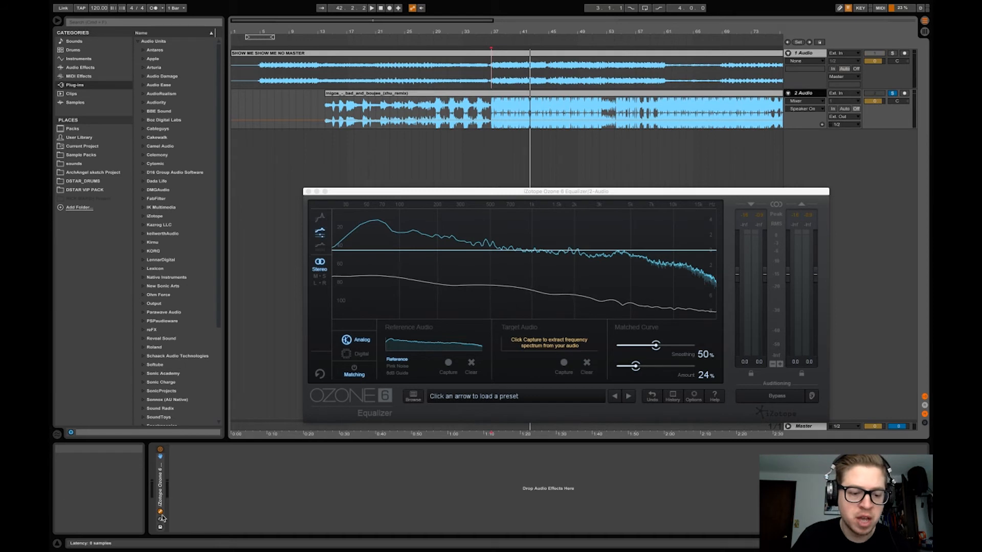
{"action": "key", "text": "space"}
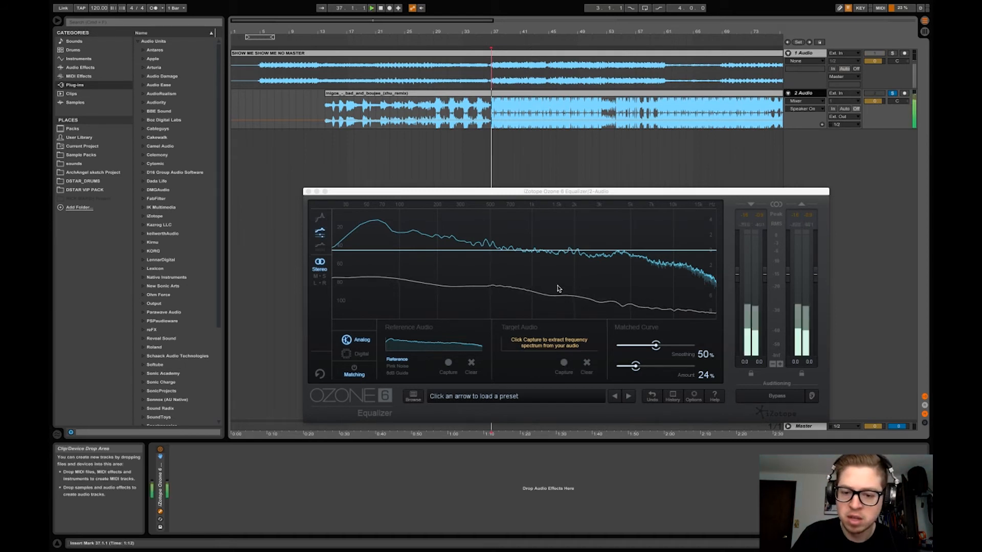
{"action": "left_click", "coordinate": [563, 362]}
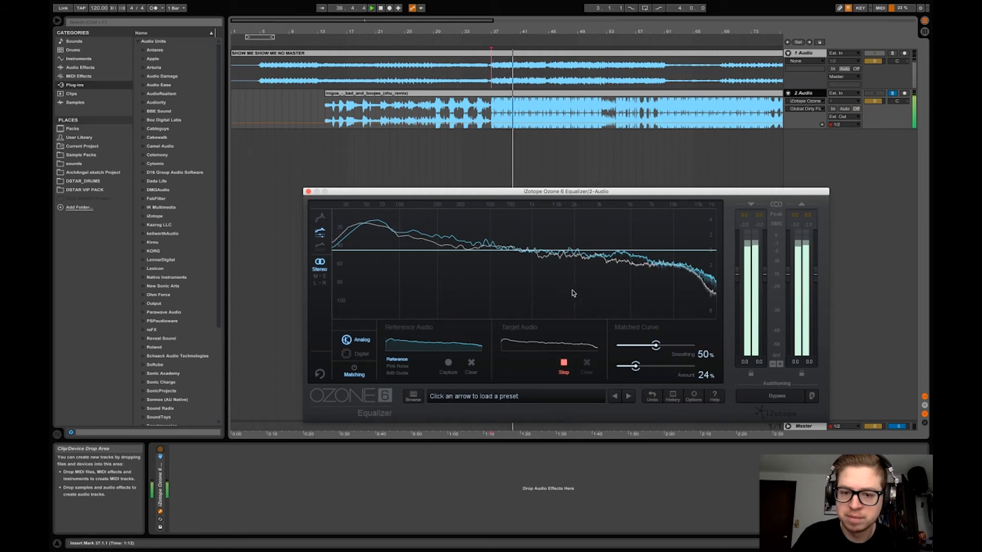
{"action": "left_click", "coordinate": [564, 362]}
{"action": "key", "text": "space"}
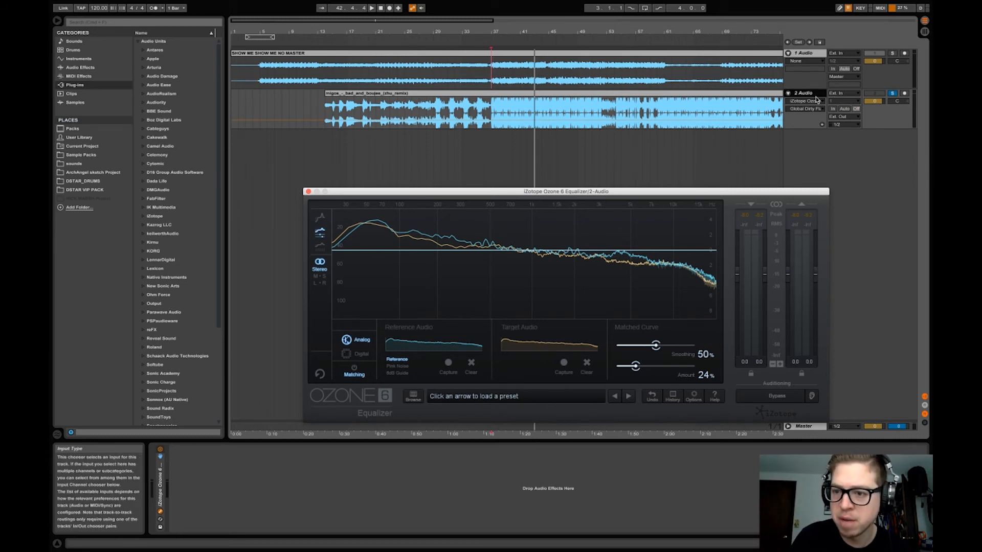
Move the Ozone 6 Equalizer from the 2 Audio track back to the end of the Master chain
{"action": "left_click", "coordinate": [245, 483]}
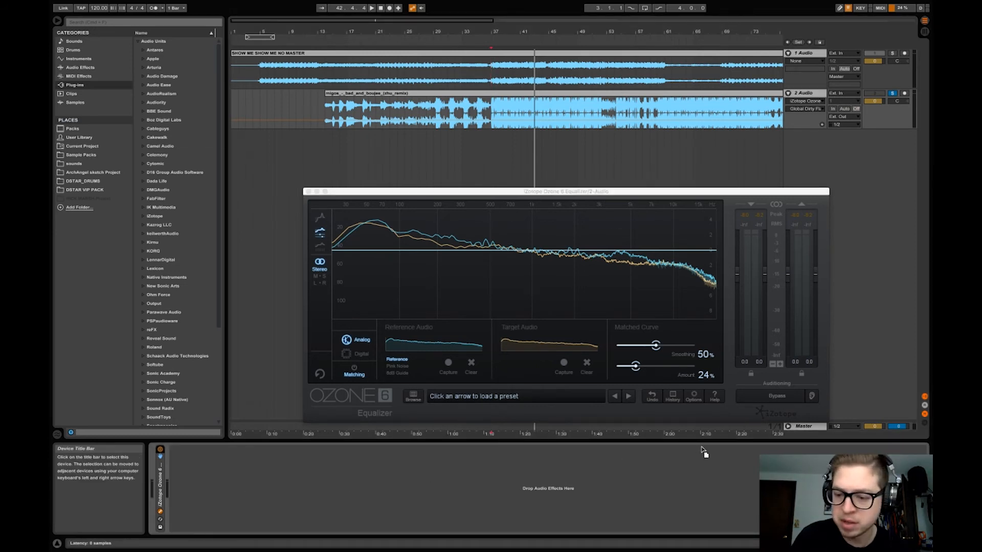
{"action": "left_click", "coordinate": [799, 428]}
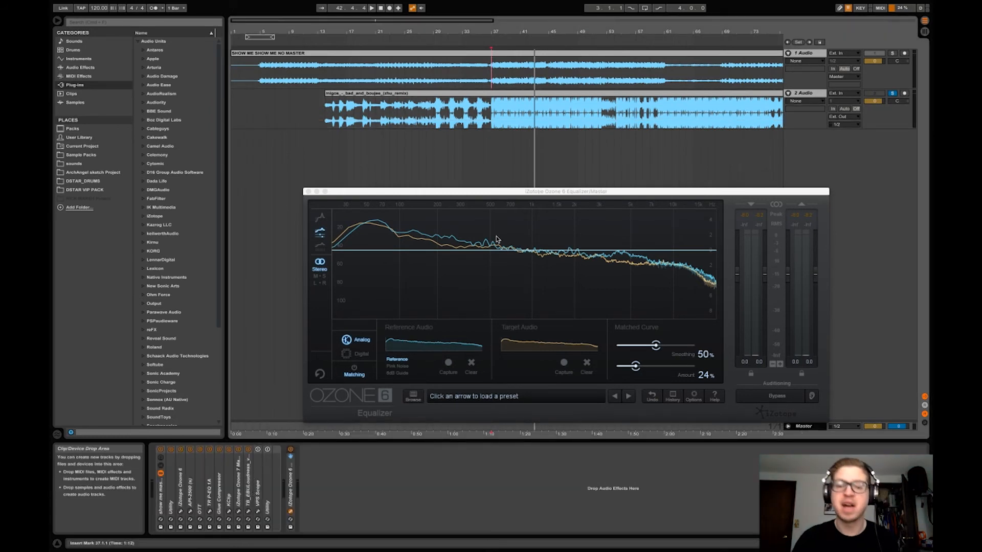
Open the Ozone 6 plug-in on the Master and turn off EQ bands 2, 4, 5 and 8, keeping the band 1 highpass
{"action": "left_click_drag", "start_coordinate": [497, 194], "coordinate": [556, 199]}
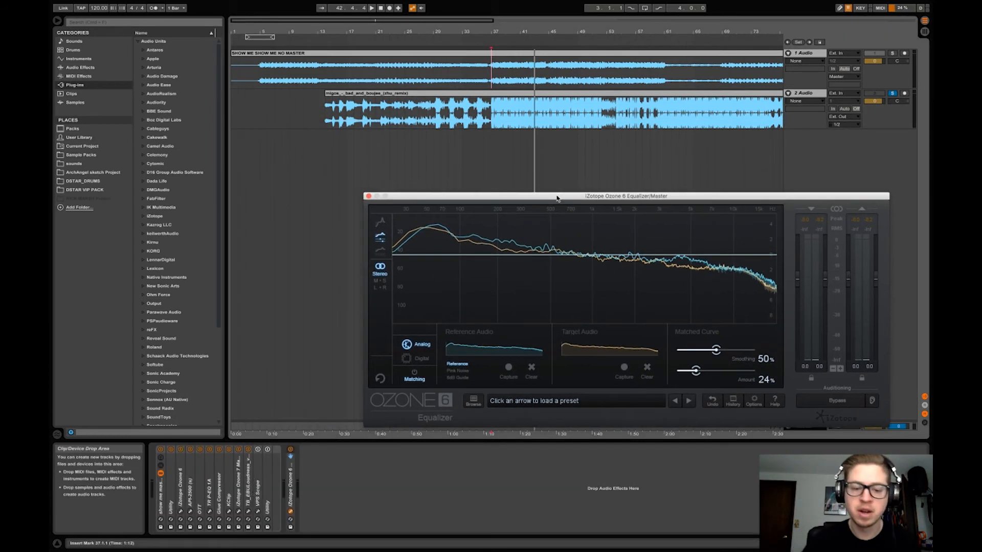
{"action": "left_click", "coordinate": [181, 512]}
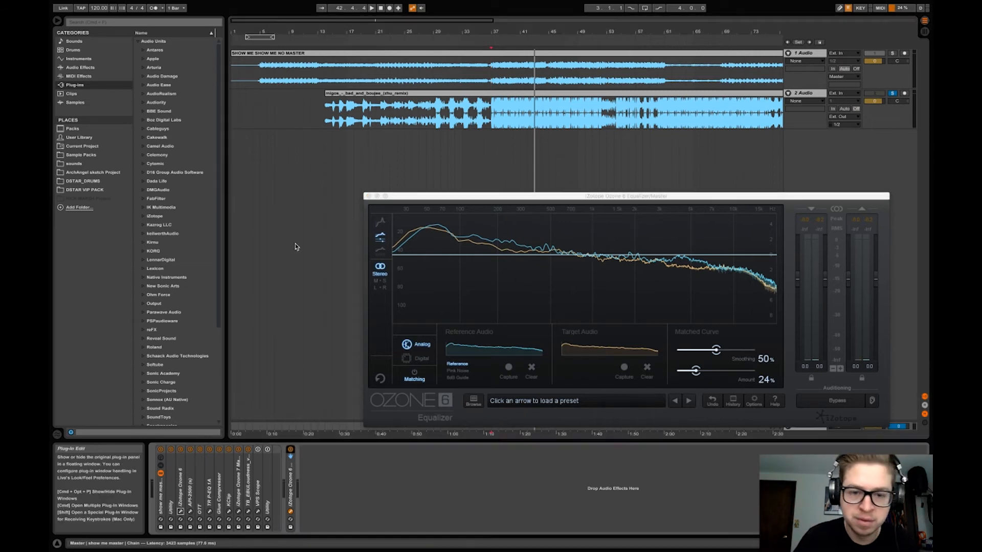
{"action": "left_click_drag", "start_coordinate": [362, 35], "coordinate": [397, 166]}
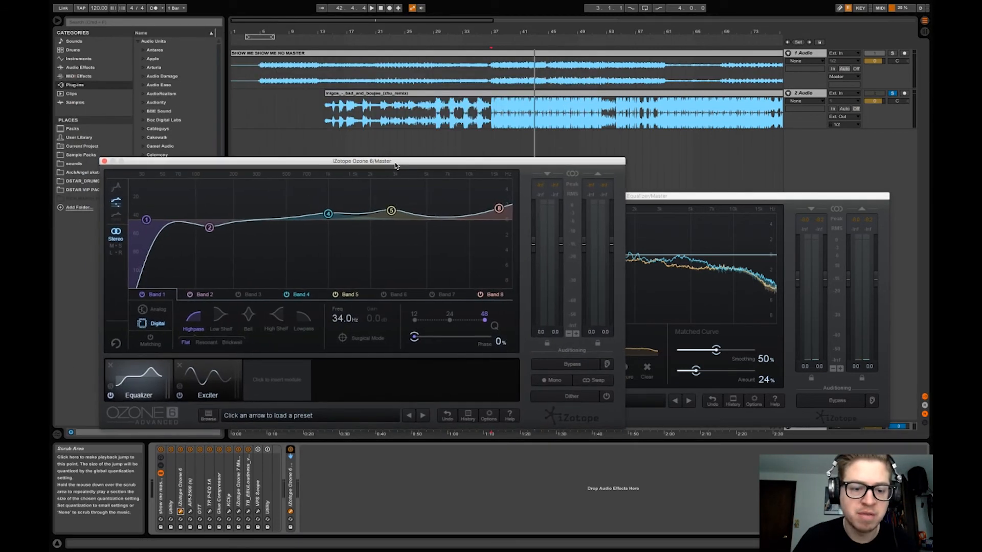
{"action": "left_click", "coordinate": [335, 295]}
{"action": "left_click", "coordinate": [287, 295]}
{"action": "left_click", "coordinate": [480, 295]}
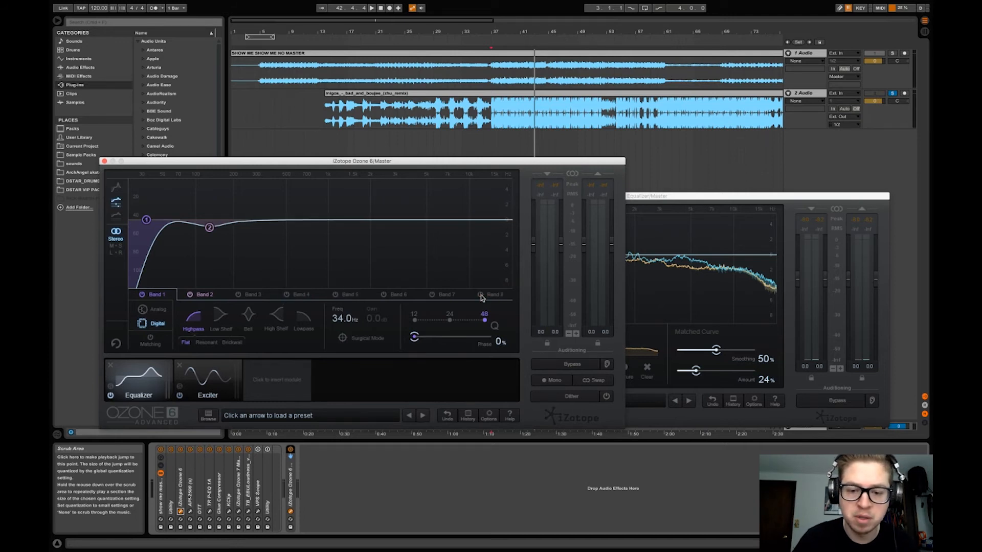
{"action": "left_click", "coordinate": [190, 295]}
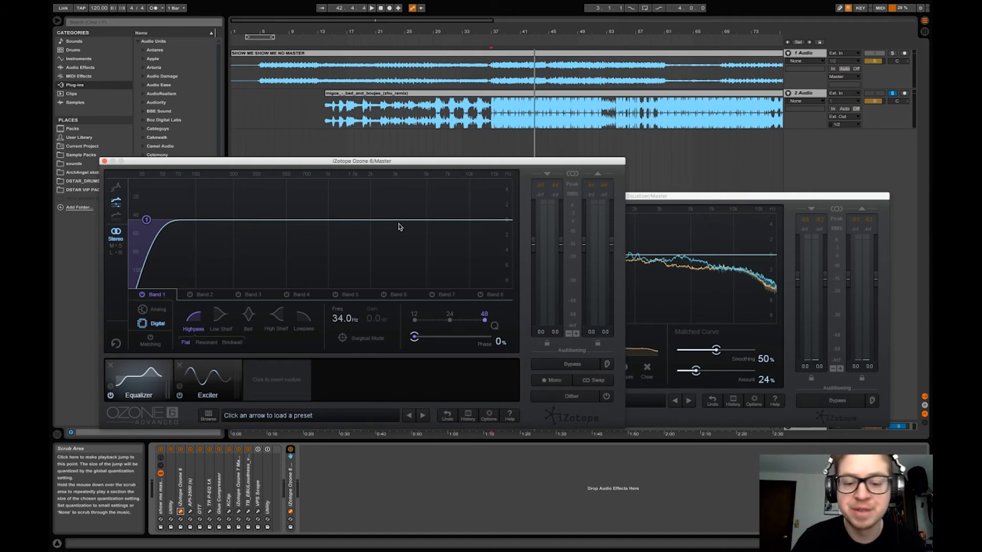
Arrange the Ozone 6 and Ozone 6 Equalizer windows so both graphs can be seen, reselecting the Master track if they disappear
{"action": "left_click_drag", "start_coordinate": [667, 197], "coordinate": [661, 265]}
{"action": "left_click_drag", "start_coordinate": [515, 163], "coordinate": [516, 96]}
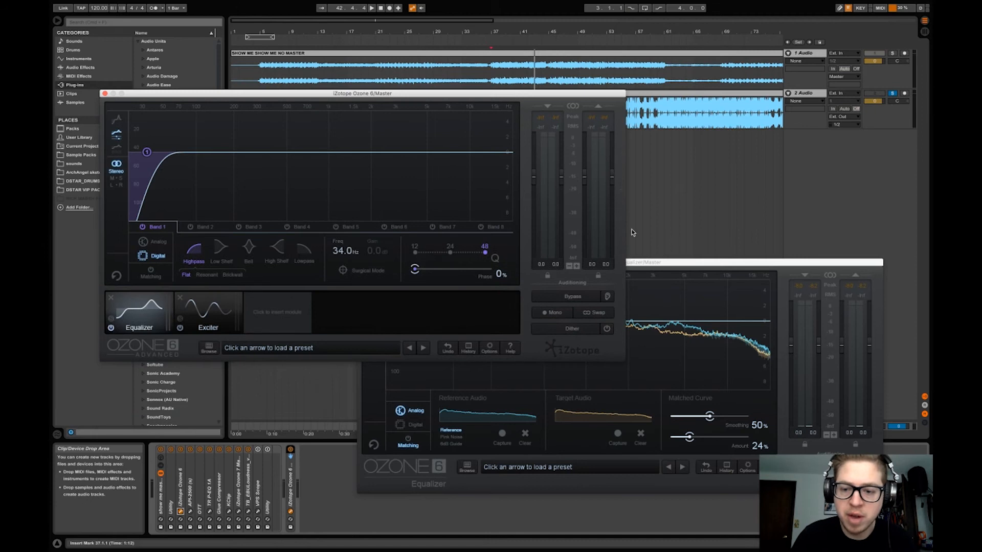
{"action": "left_click", "coordinate": [672, 258]}
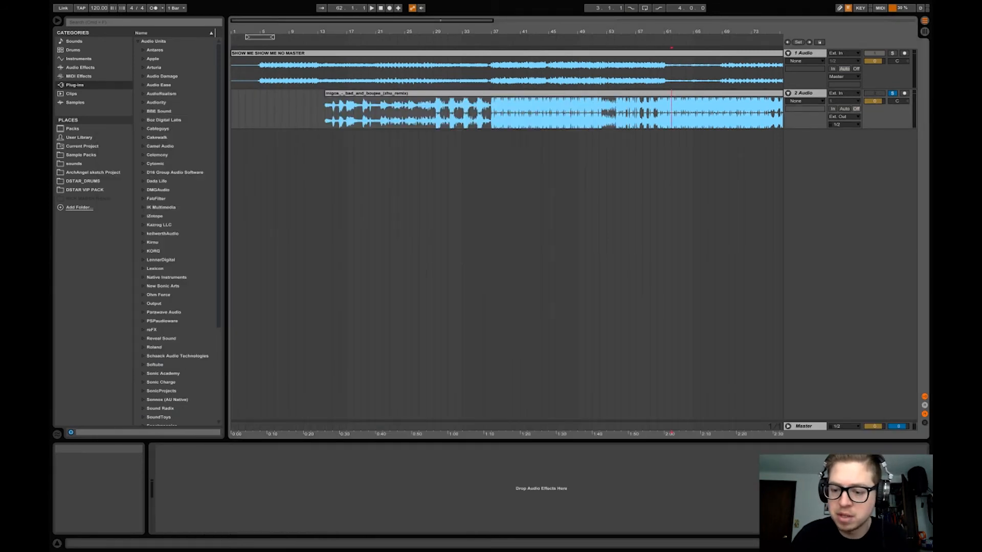
{"action": "left_click", "coordinate": [807, 427]}
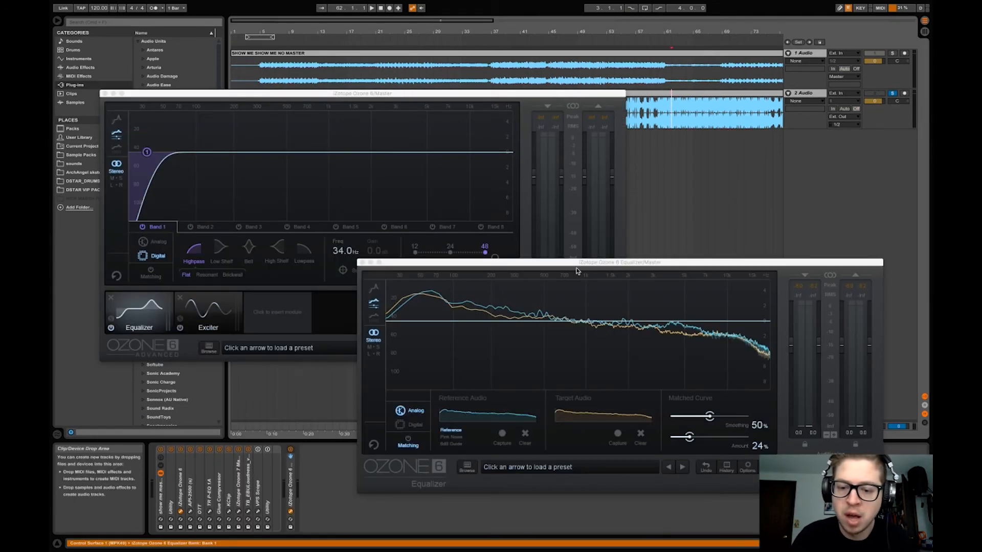
{"action": "left_click_drag", "start_coordinate": [576, 262], "coordinate": [591, 261]}
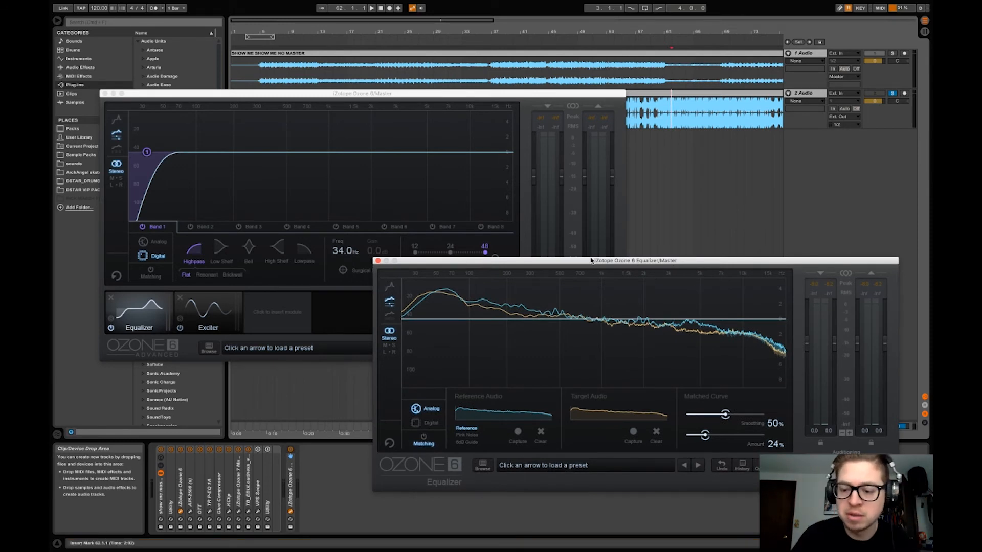
Show the matched curve in the Ozone 6 Equalizer and set its smoothing to 74%
{"action": "left_click", "coordinate": [424, 438]}
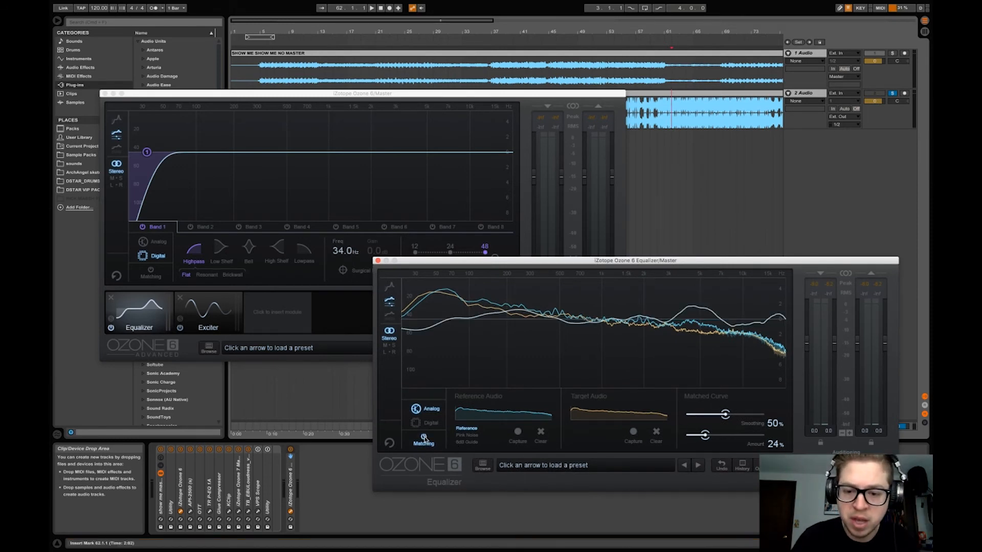
{"action": "left_click_drag", "start_coordinate": [727, 418], "coordinate": [744, 418]}
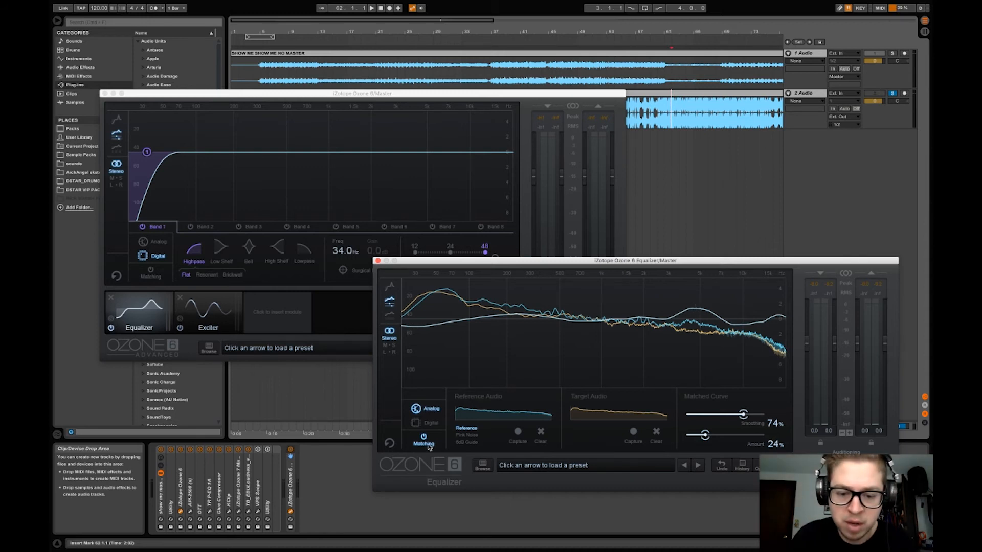
Solo the 1 Audio track and play it from bar 37 with the Master's Ozone windows shown to compare its live spectrum with the captured curves
{"action": "left_click", "coordinate": [343, 202]}
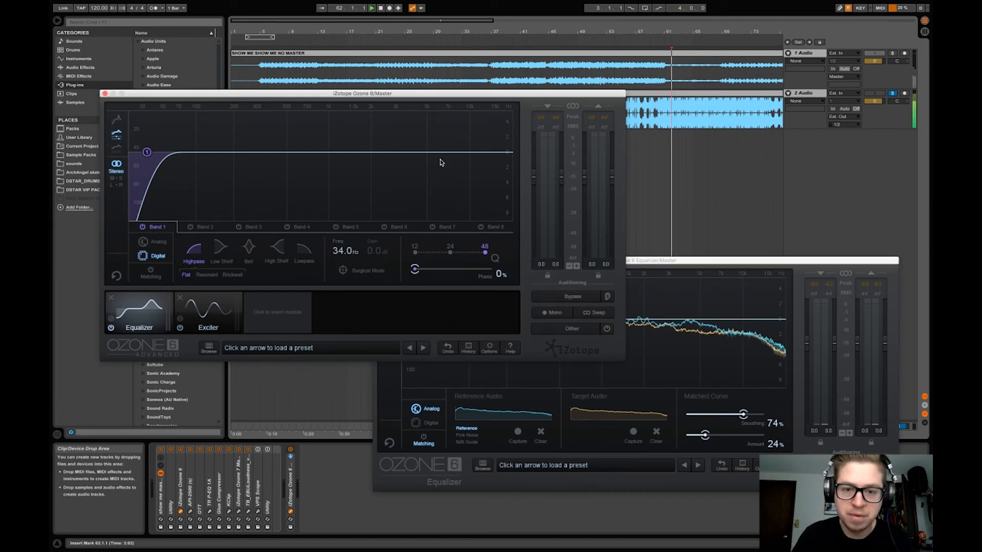
{"action": "left_click", "coordinate": [892, 53]}
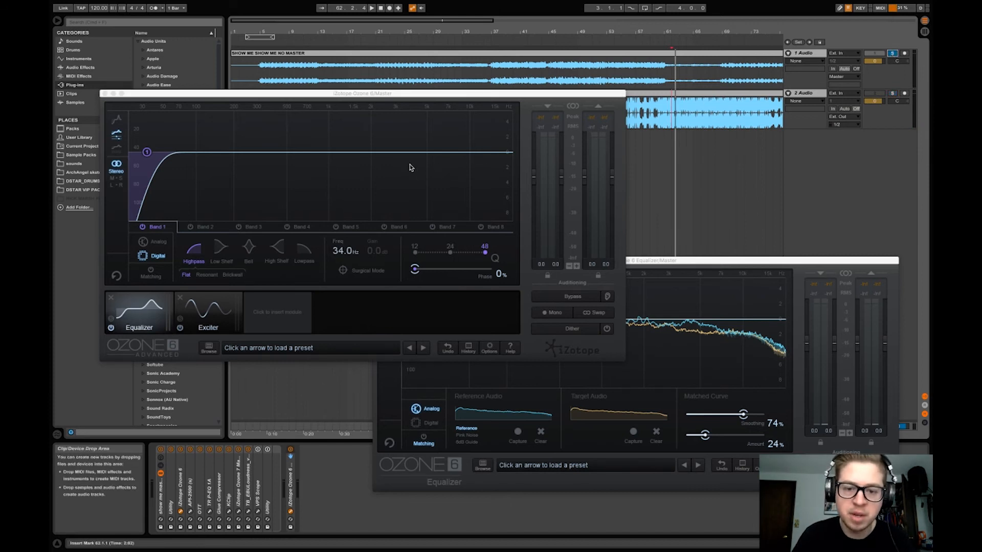
{"action": "key", "text": "space"}
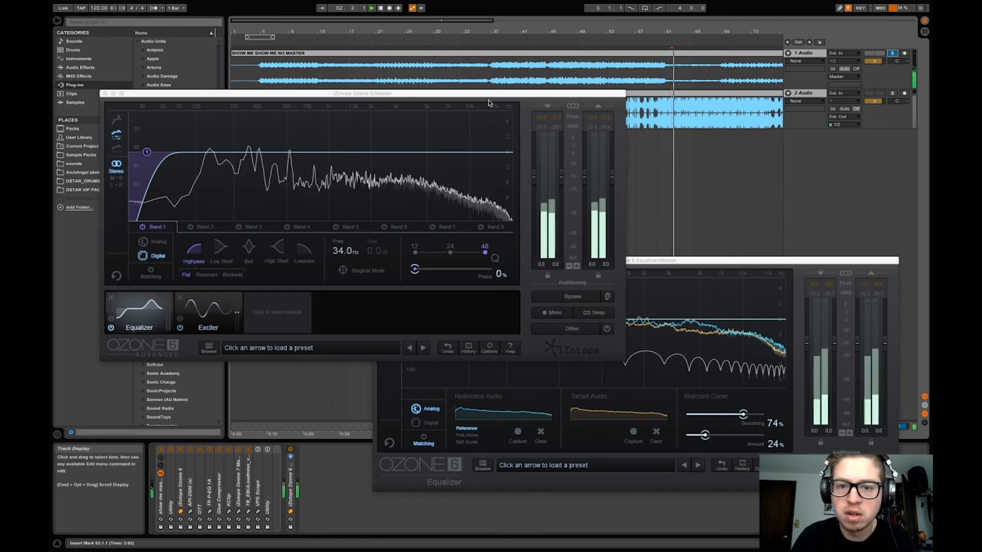
{"action": "left_click", "coordinate": [492, 85]}
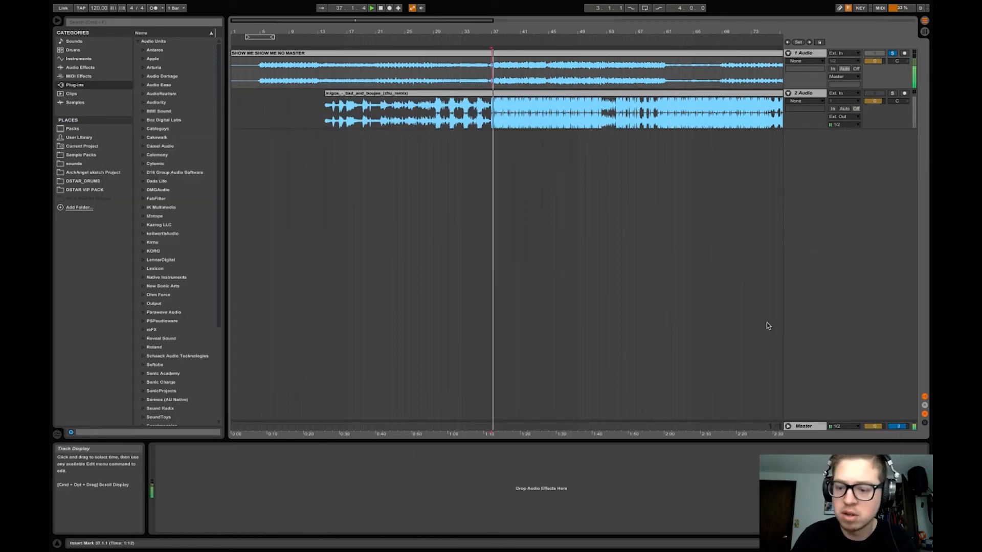
{"action": "left_click", "coordinate": [804, 426]}
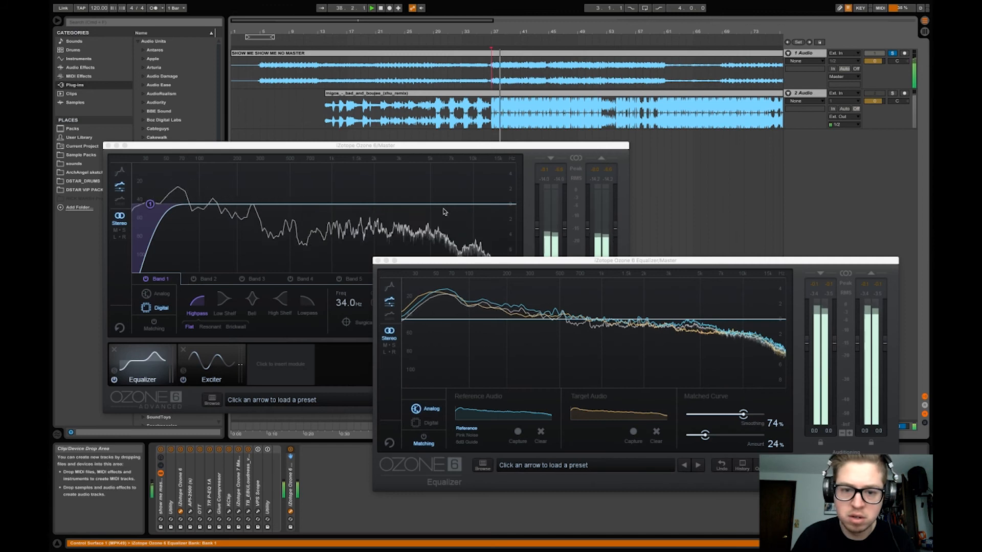
{"action": "left_click", "coordinate": [691, 328]}
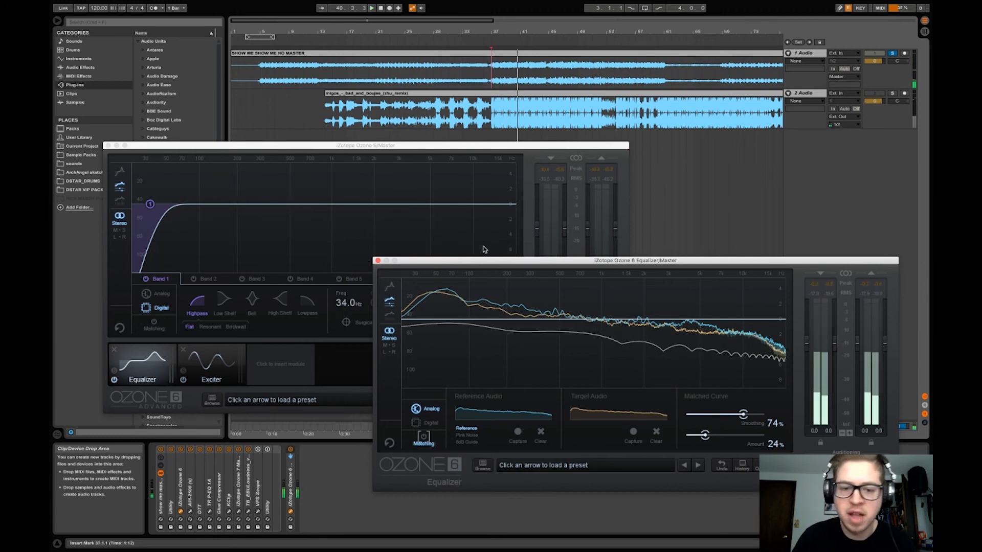
Turn on band 5 in Ozone 6 and set its bell filter to 4.80 kHz with a gain of -1.9 dB and Q of 1.8
{"action": "left_click", "coordinate": [525, 148]}
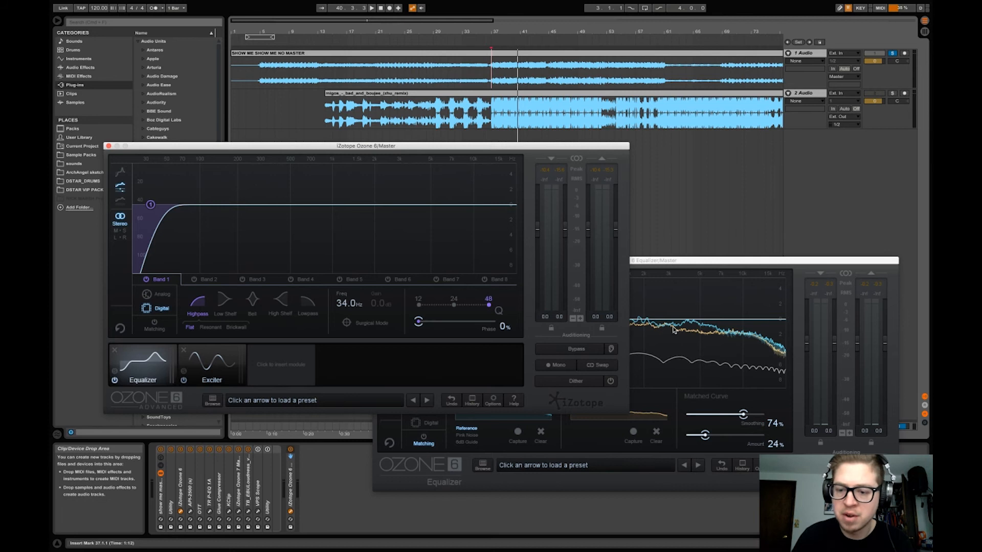
{"action": "left_click", "coordinate": [698, 328]}
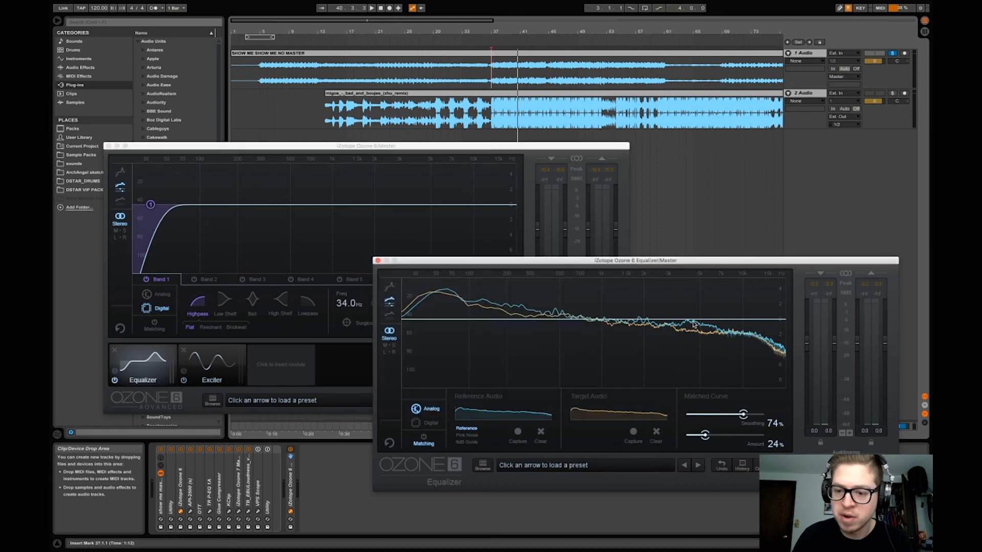
{"action": "left_click", "coordinate": [463, 226]}
{"action": "left_click", "coordinate": [360, 281]}
{"action": "left_click", "coordinate": [338, 279]}
{"action": "double_click", "coordinate": [342, 304]}
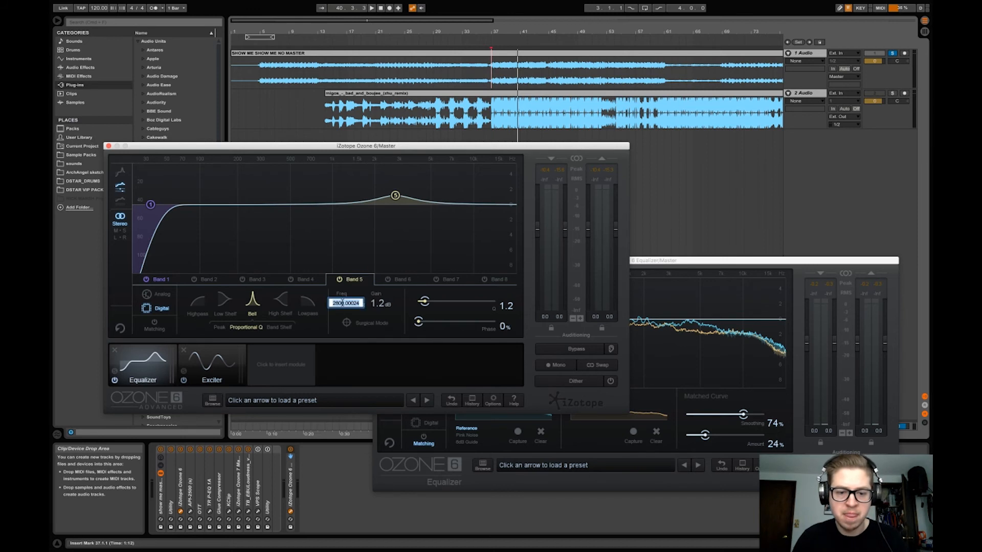
{"action": "key", "text": "Return"}
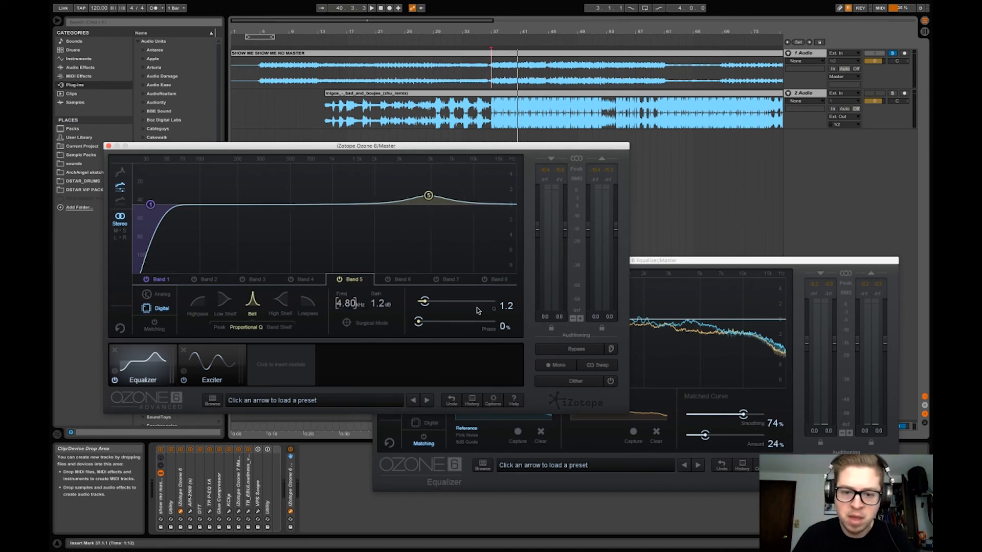
{"action": "left_click_drag", "start_coordinate": [381, 303], "coordinate": [432, 305]}
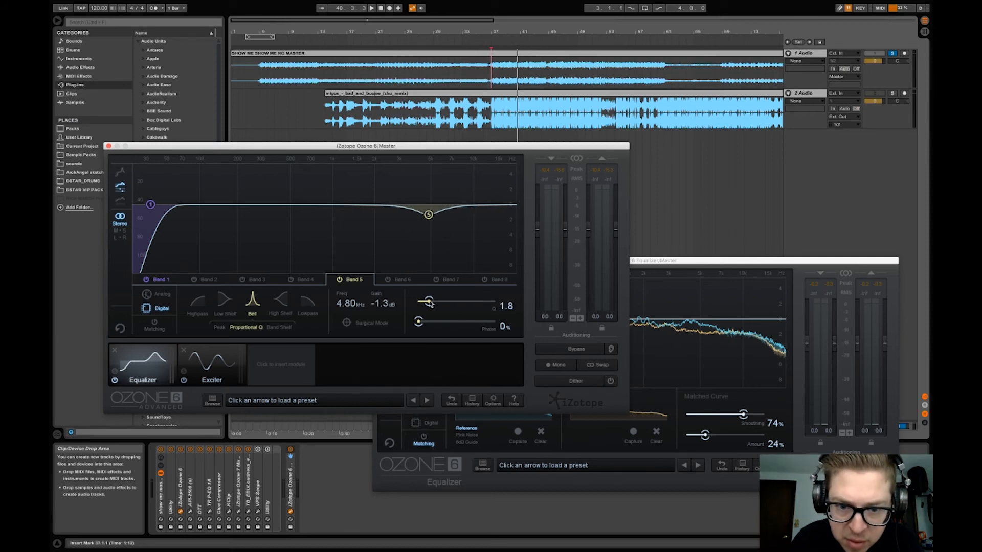
{"action": "scroll", "coordinate": [385, 307], "scroll_direction": "down", "scroll_amount": 3}
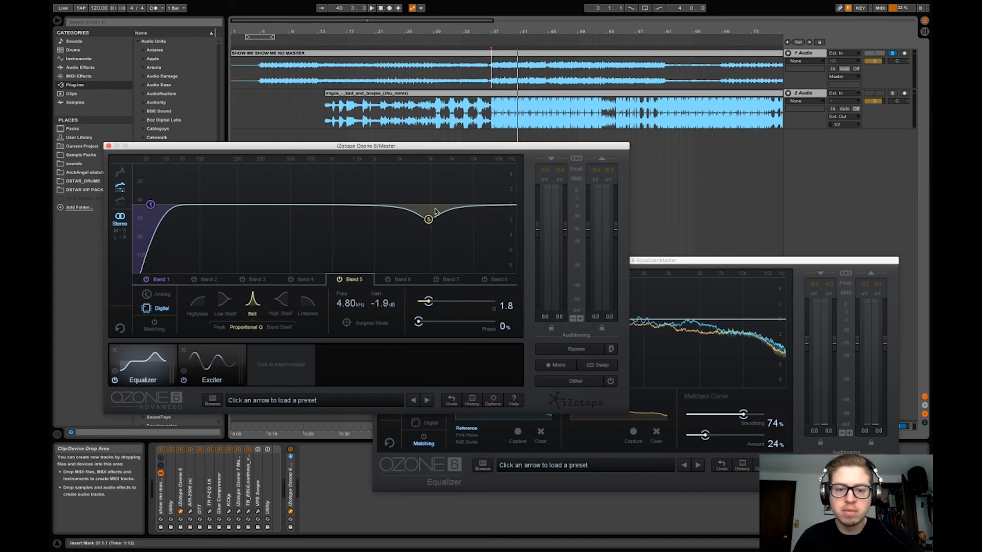
Play the song while switching band 5 off and on again to hear the effect of the 4.80 kHz cut
{"action": "left_click", "coordinate": [691, 346]}
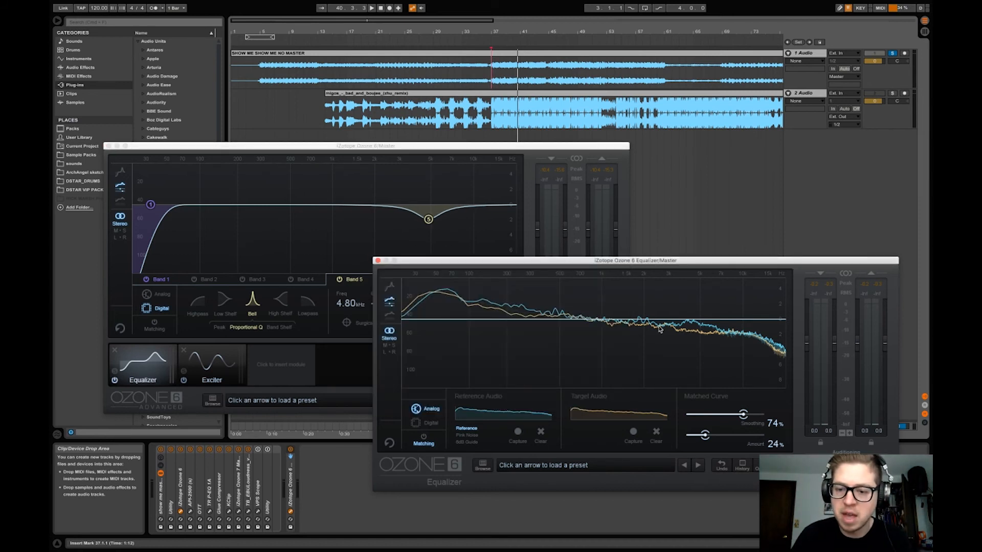
{"action": "key", "text": "space"}
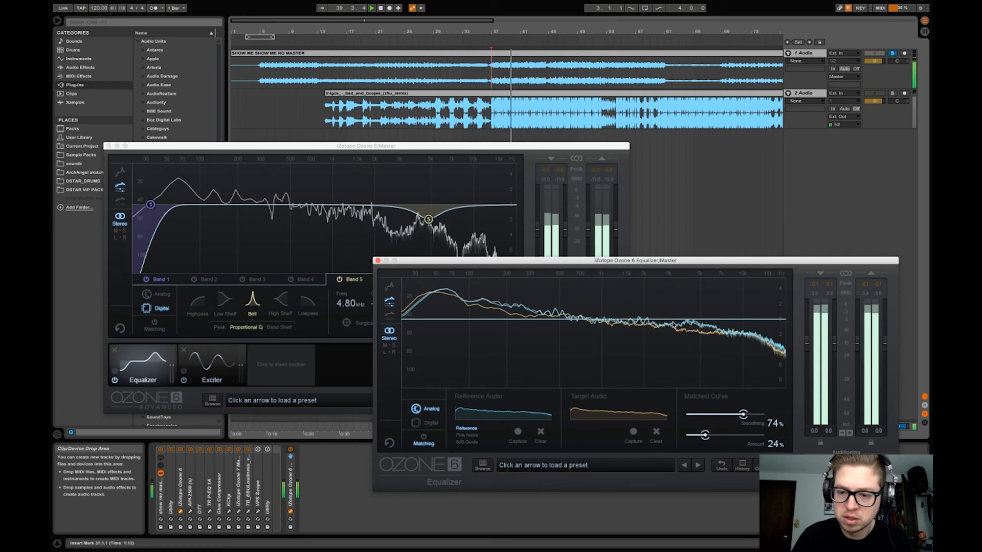
{"action": "left_click", "coordinate": [340, 279]}
{"action": "left_click", "coordinate": [339, 280]}
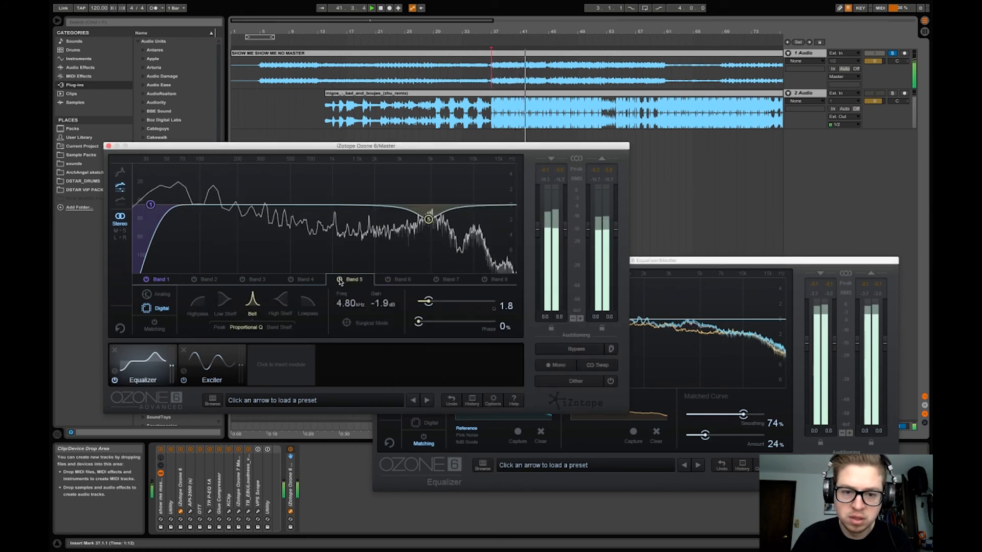
{"action": "key", "text": "space"}
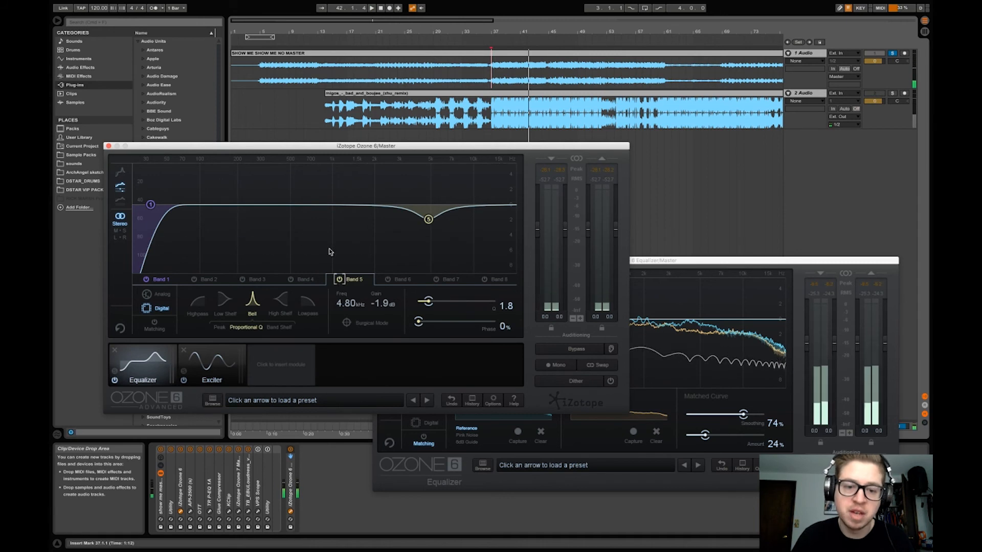
Play the 2 Audio track soloed, and compare it with the 1 Audio track soloed from bar 37
{"action": "left_click", "coordinate": [667, 291]}
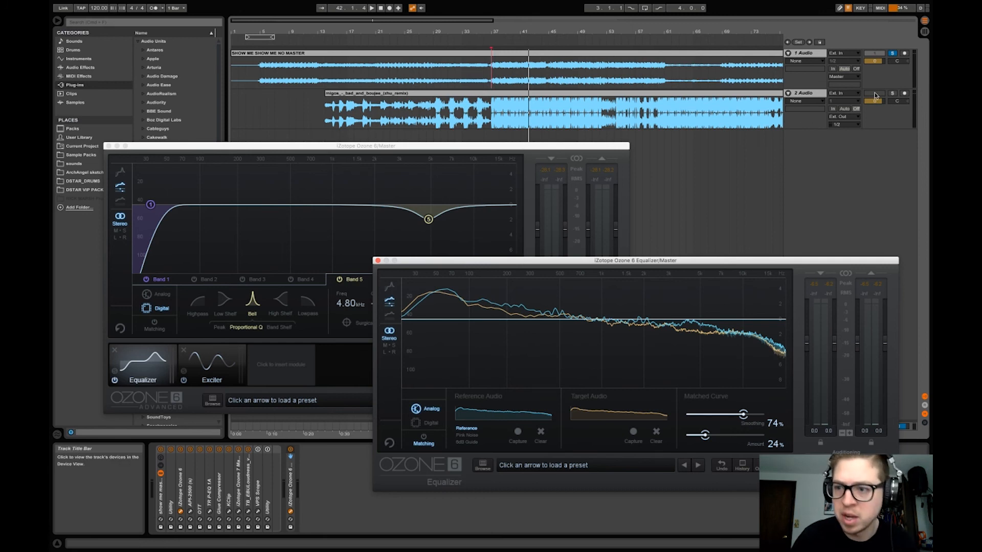
{"action": "left_click", "coordinate": [890, 96]}
{"action": "key", "text": "space"}
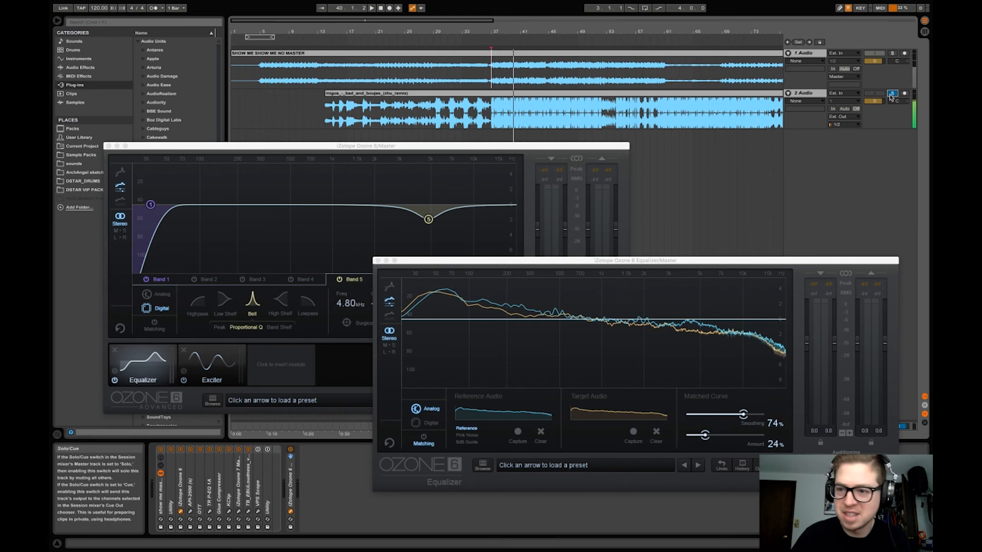
{"action": "left_click", "coordinate": [893, 53]}
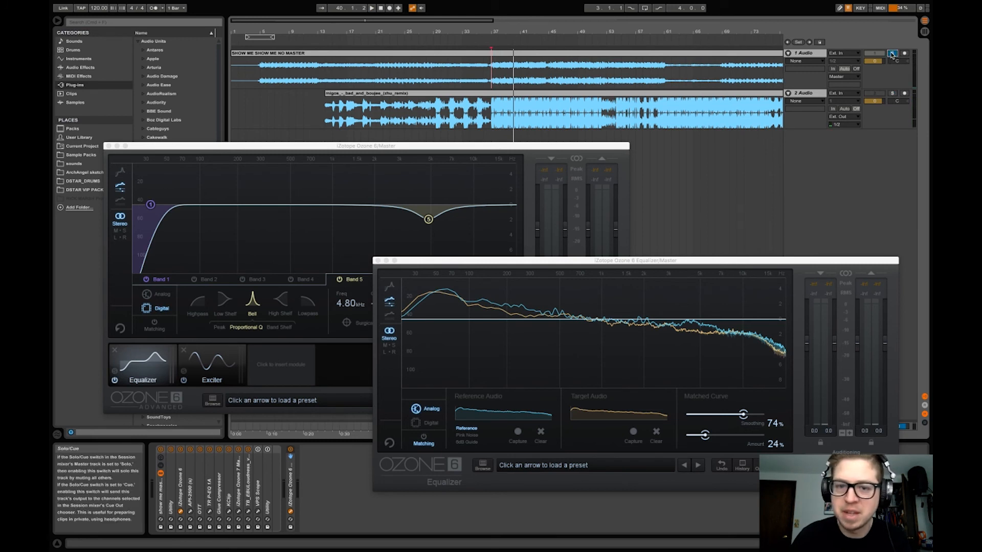
{"action": "key", "text": "space"}
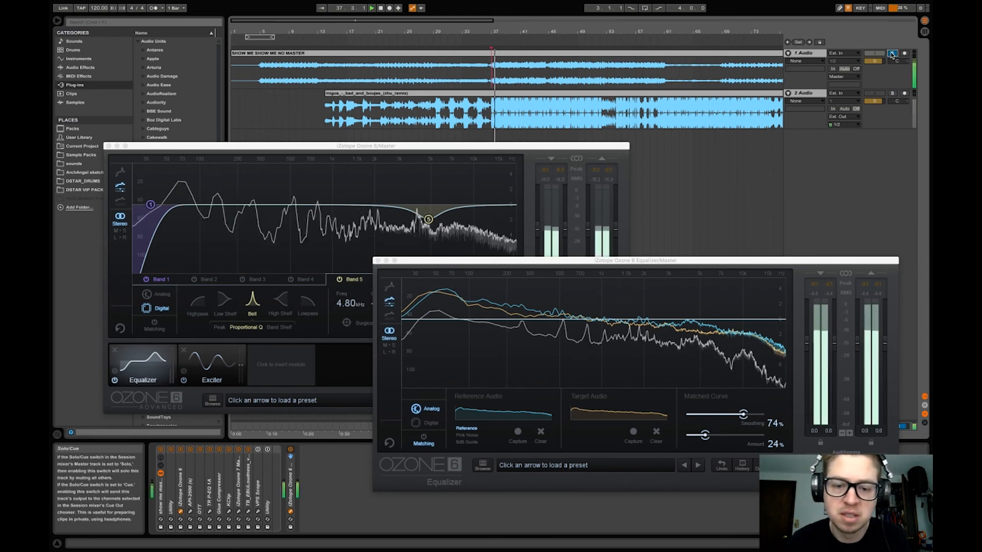
{"action": "left_click", "coordinate": [691, 359]}
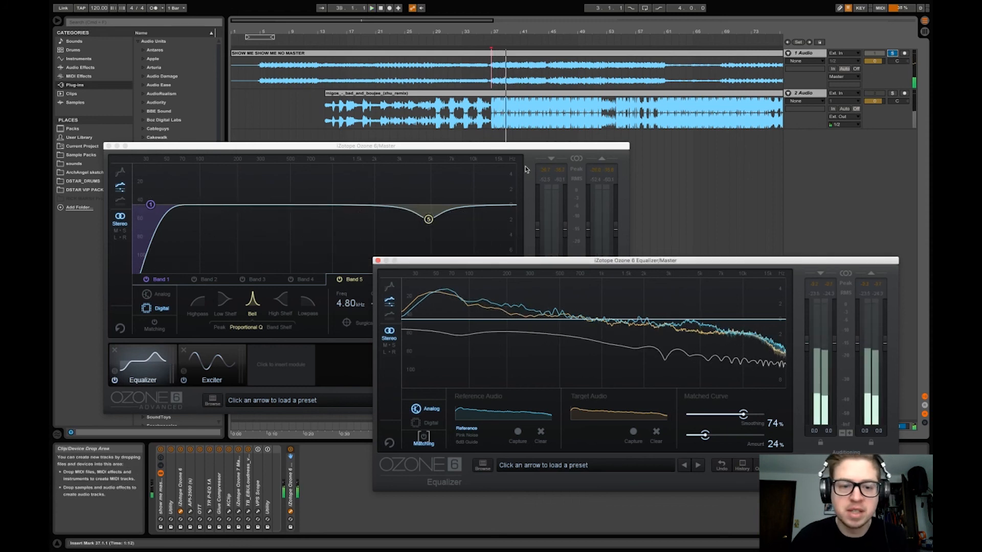
Turn on band 3 in Ozone 6 and set its bell filter to 209 Hz with a gain of -2.0 dB and Q of 1.1
{"action": "left_click", "coordinate": [250, 254]}
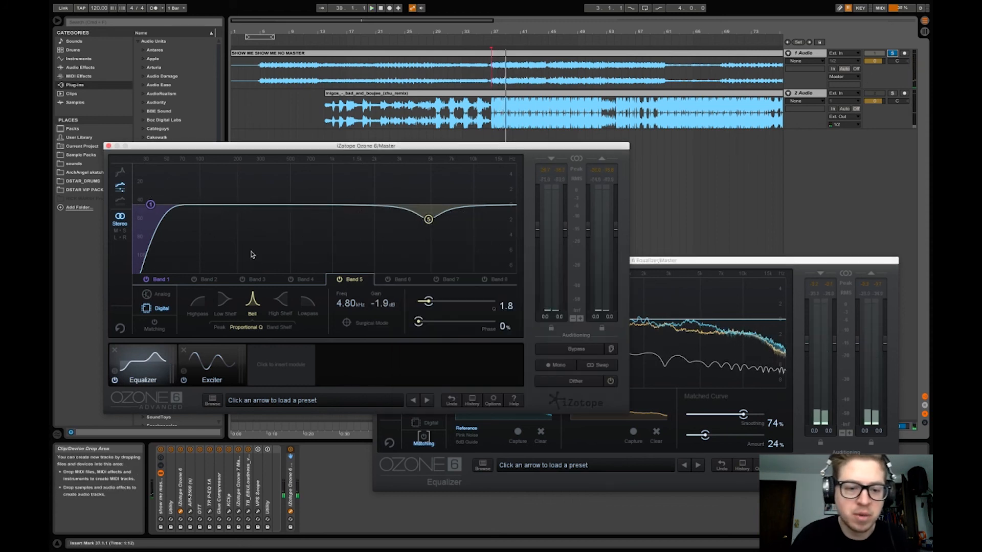
{"action": "left_click", "coordinate": [251, 280]}
{"action": "left_click_drag", "start_coordinate": [294, 204], "coordinate": [235, 212]}
{"action": "left_click_drag", "start_coordinate": [386, 305], "coordinate": [426, 304]}
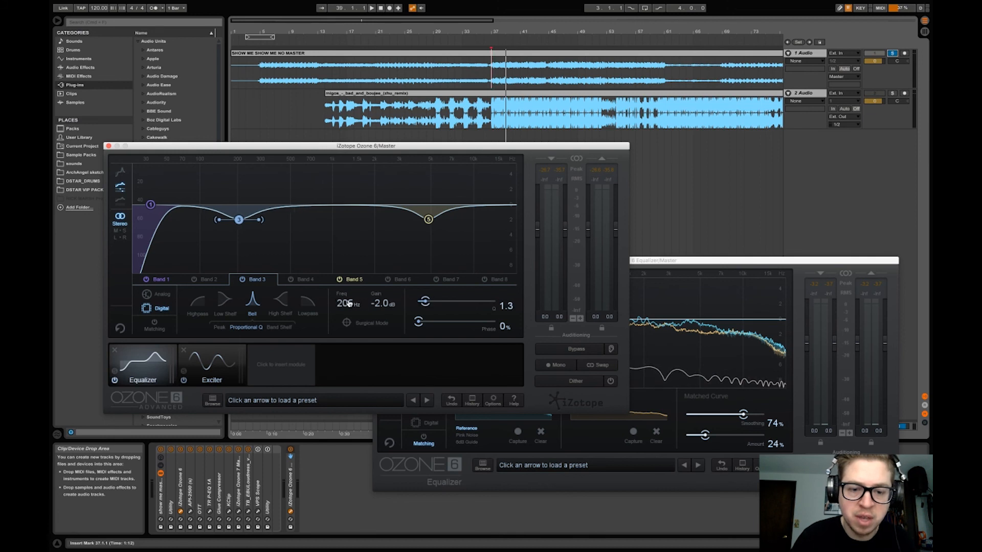
{"action": "left_click", "coordinate": [643, 291]}
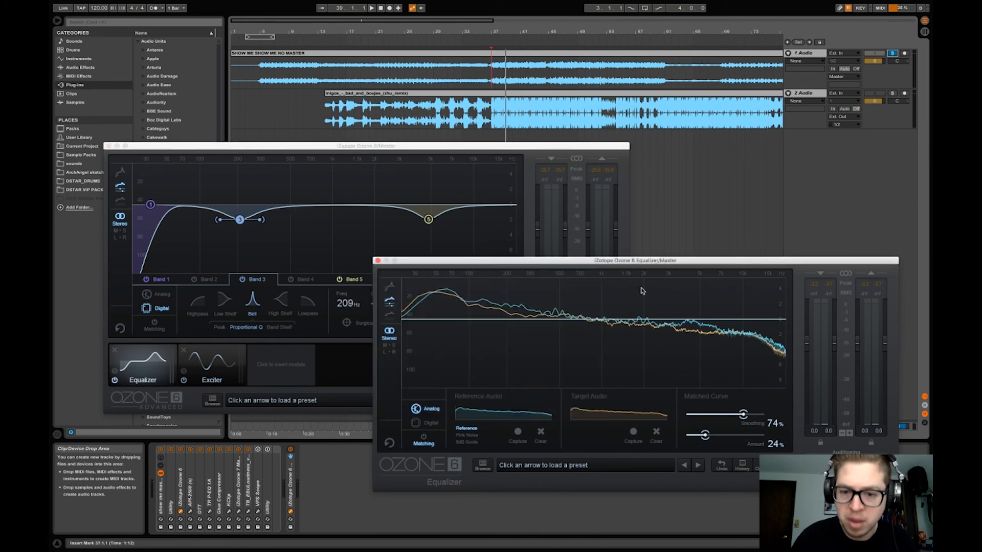
{"action": "left_click", "coordinate": [353, 251]}
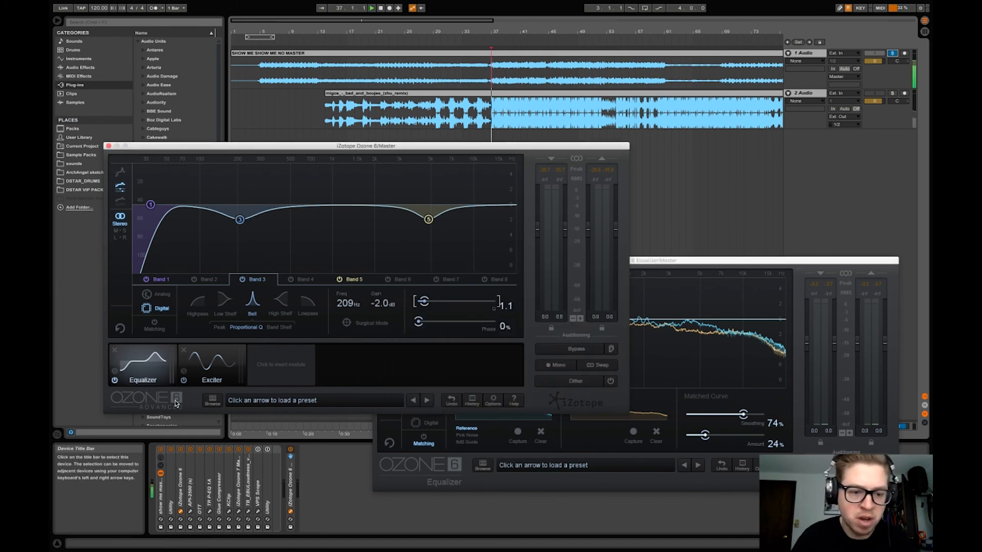
Play the song from bar 37 while bypassing and re-enabling the Ozone 6 Equalizer module to compare the sound with and without EQ
{"action": "key", "text": "space"}
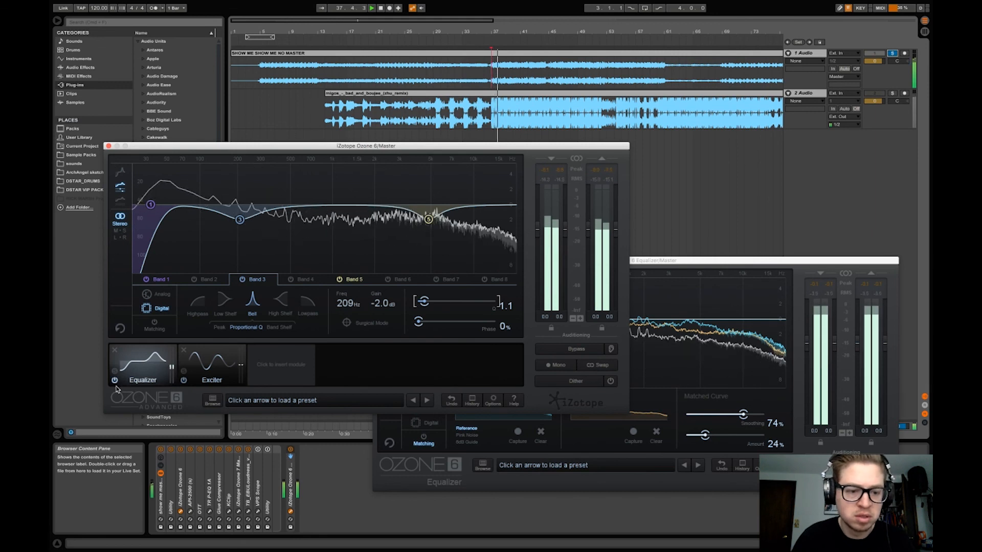
{"action": "left_click", "coordinate": [115, 381]}
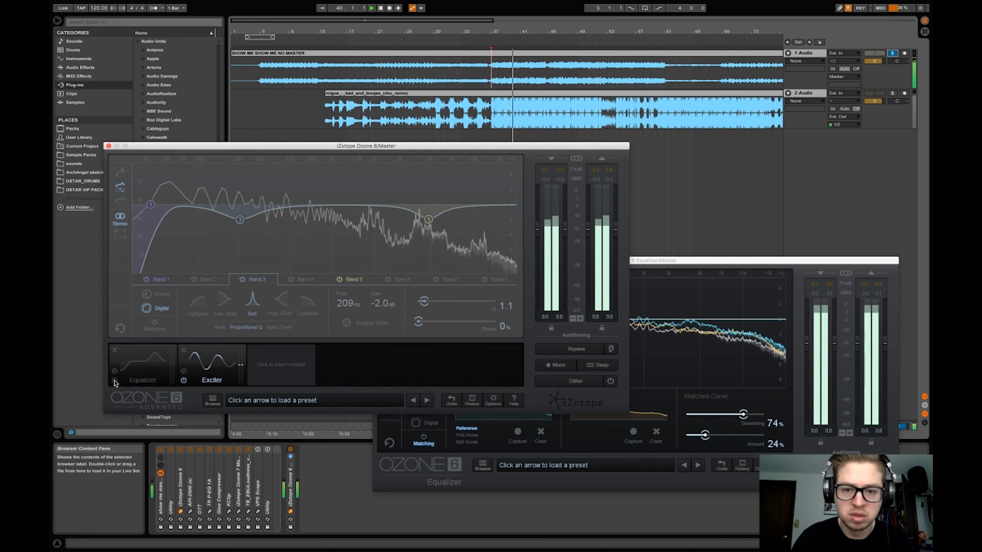
{"action": "left_click", "coordinate": [115, 381]}
{"action": "key", "text": "space"}
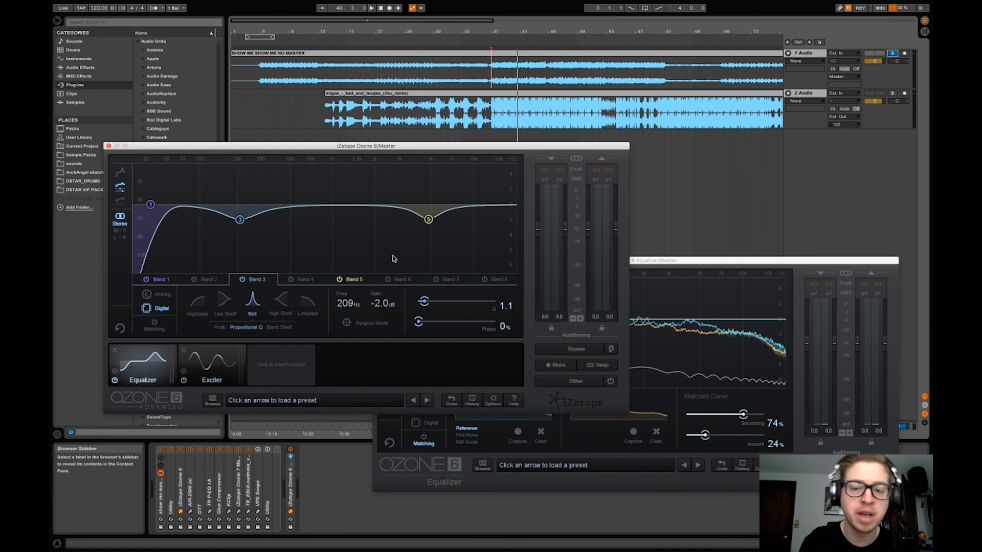
{"action": "key", "text": "super+Tab"}
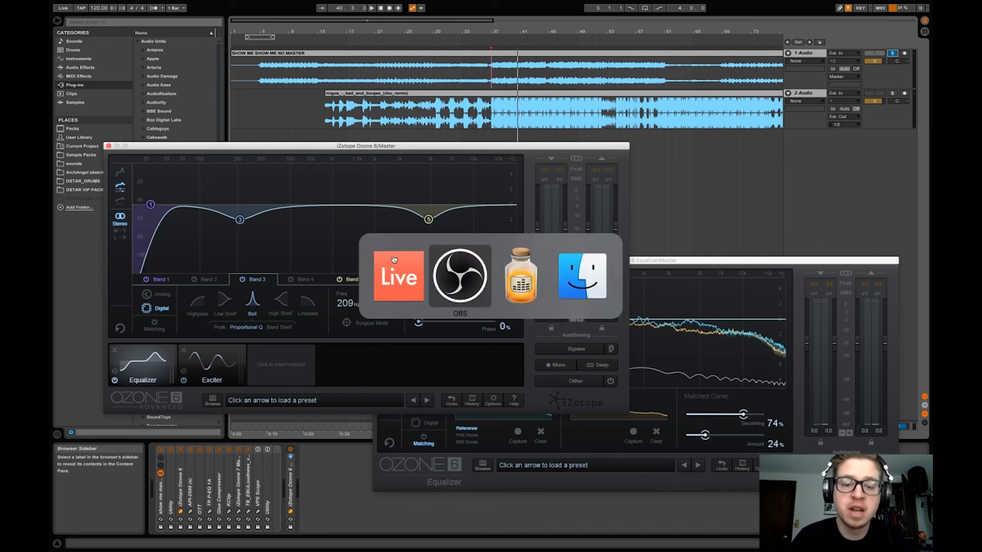